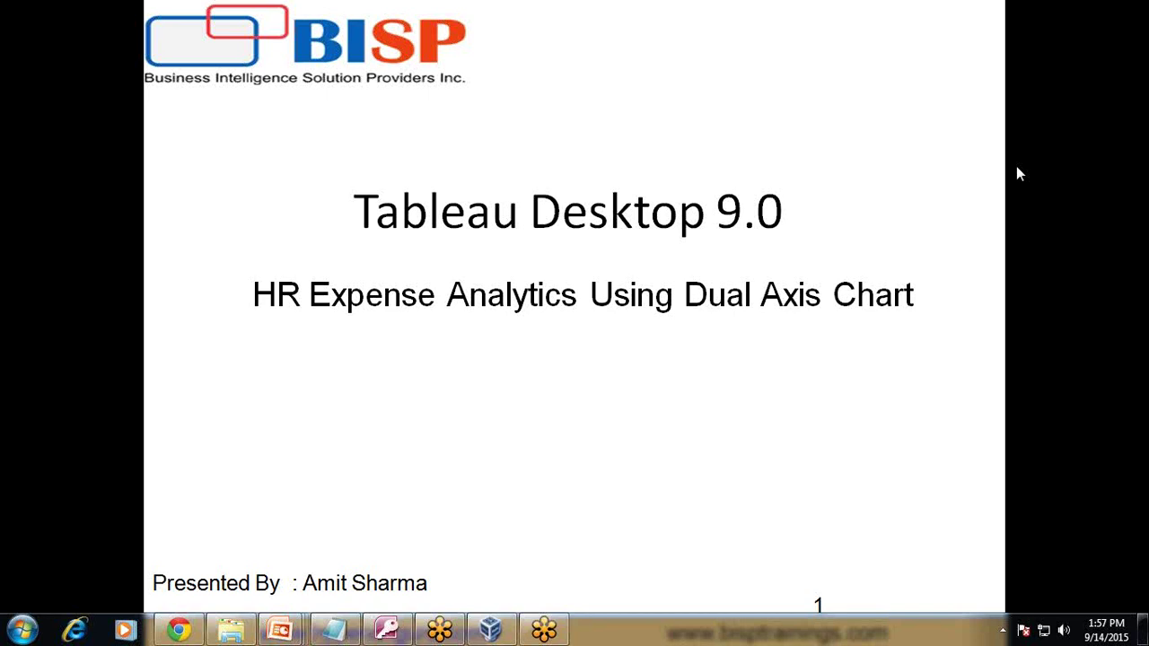
# - Advance the slideshow from the title slide to the Employee Expense (Actual and Forecast) Model diagram
pyautogui.click(948, 201)
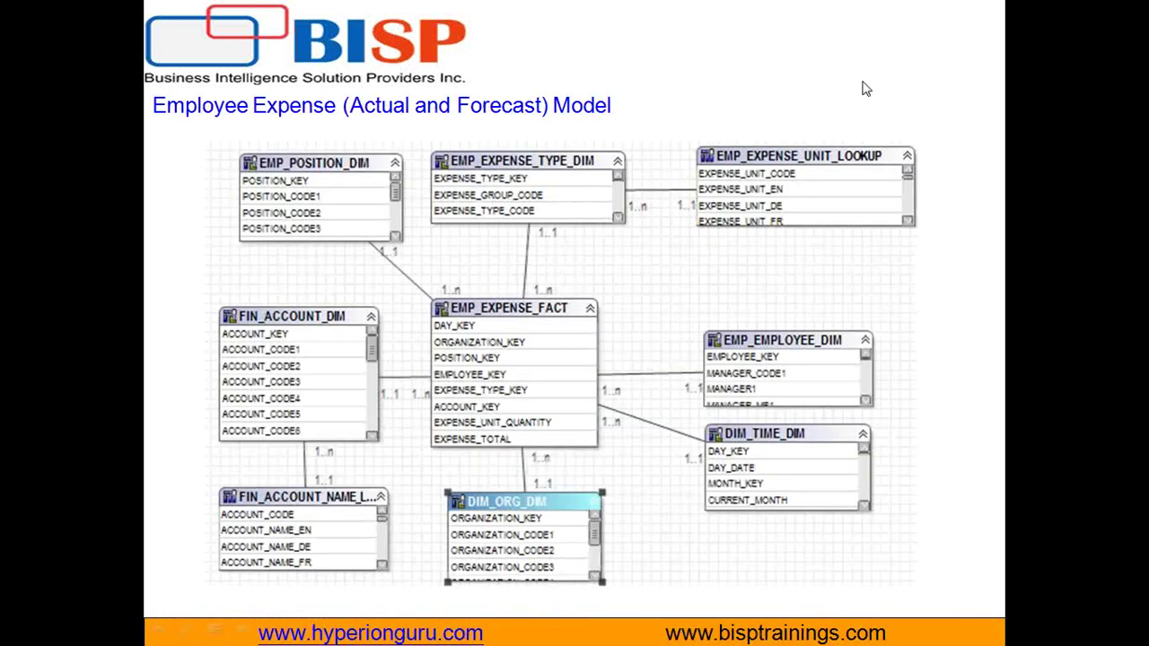
# - Circle the EMP_EXPENSE_FACT, EMP_EXPENSE_TYPE_DIM, DIM_TIME_DIM and EMP_EMPLOYEE_DIM headers with the pen
pyautogui.hotkey('ctrl', 'p')
pyautogui.moveTo(429, 287)
pyautogui.mouseDown()
pyautogui.moveTo(430, 317)
pyautogui.moveTo(475, 323)
pyautogui.moveTo(575, 321)
pyautogui.moveTo(600, 289)
pyautogui.moveTo(418, 286)
pyautogui.mouseUp()
pyautogui.moveTo(438, 145)
pyautogui.mouseDown()
pyautogui.moveTo(429, 175)
pyautogui.moveTo(581, 176)
pyautogui.moveTo(621, 168)
pyautogui.moveTo(624, 141)
pyautogui.moveTo(436, 145)
pyautogui.mouseUp()
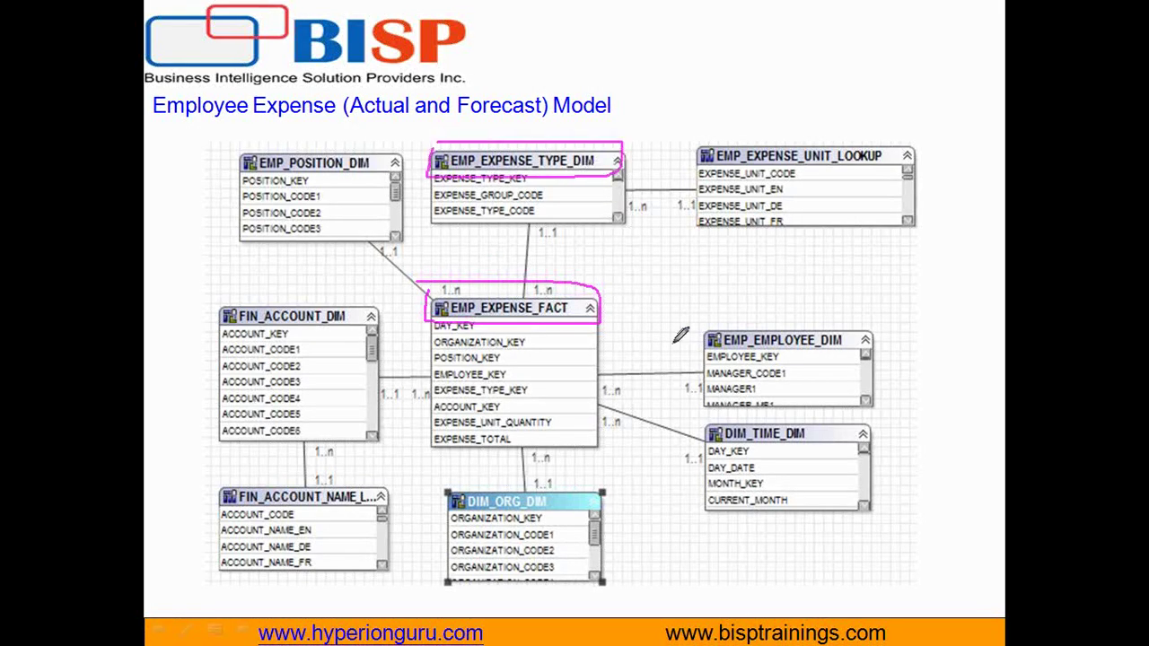
pyautogui.moveTo(706, 415)
pyautogui.mouseDown()
pyautogui.moveTo(849, 448)
pyautogui.moveTo(873, 445)
pyautogui.moveTo(884, 427)
pyautogui.moveTo(699, 415)
pyautogui.mouseUp()
pyautogui.moveTo(702, 331)
pyautogui.mouseDown()
pyautogui.moveTo(704, 359)
pyautogui.moveTo(842, 356)
pyautogui.moveTo(874, 329)
pyautogui.moveTo(704, 331)
pyautogui.mouseUp()
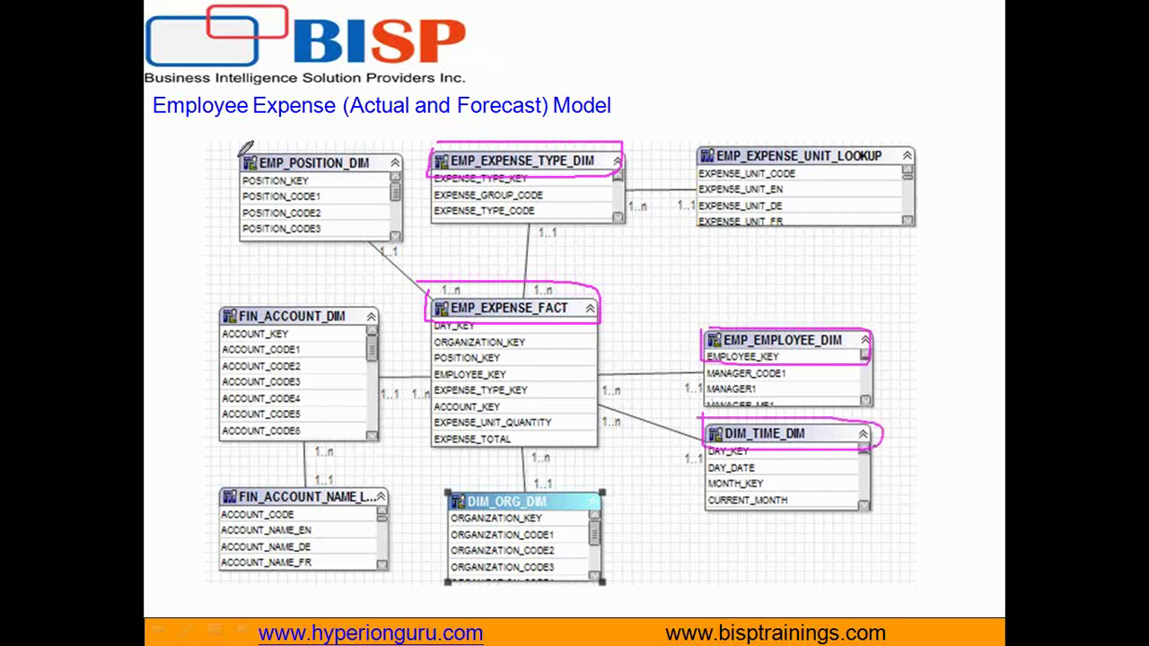
# - Mark FIN_ACCOUNT_DIM, underline 'Employee Expense' in the title, and advance to the HR Analytics slide
pyautogui.moveTo(218, 289)
pyautogui.mouseDown()
pyautogui.moveTo(255, 325)
pyautogui.moveTo(388, 296)
pyautogui.moveTo(219, 292)
pyautogui.mouseUp()
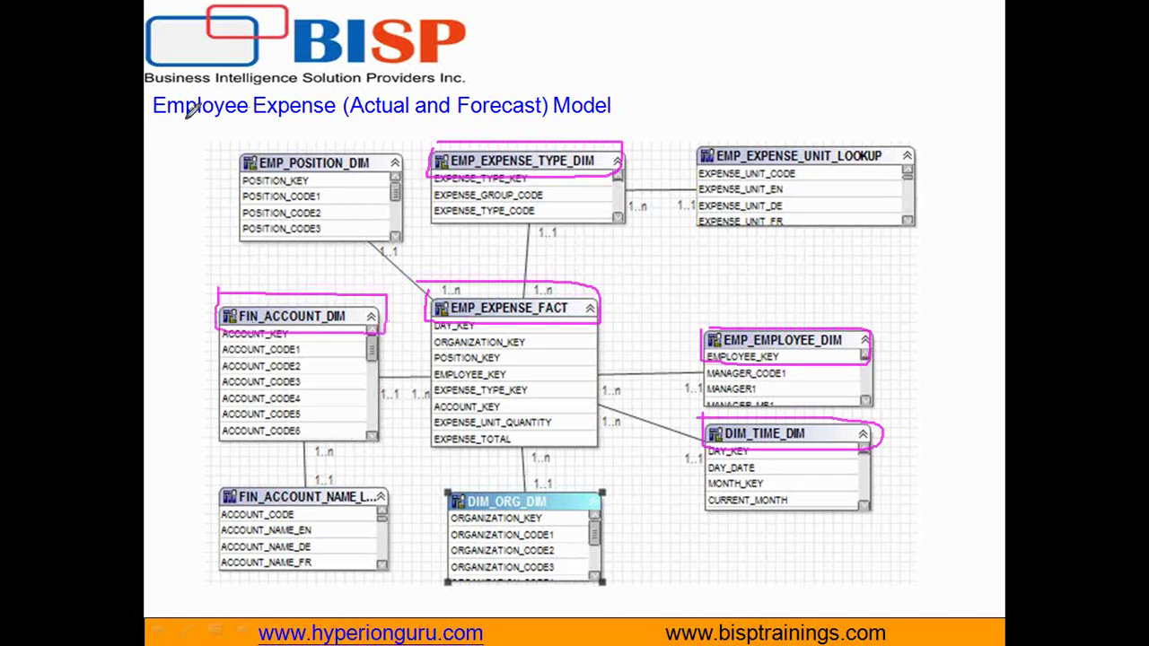
pyautogui.moveTo(147, 109)
pyautogui.mouseDown()
pyautogui.moveTo(172, 130)
pyautogui.moveTo(307, 130)
pyautogui.moveTo(335, 114)
pyautogui.moveTo(544, 100)
pyautogui.mouseUp()
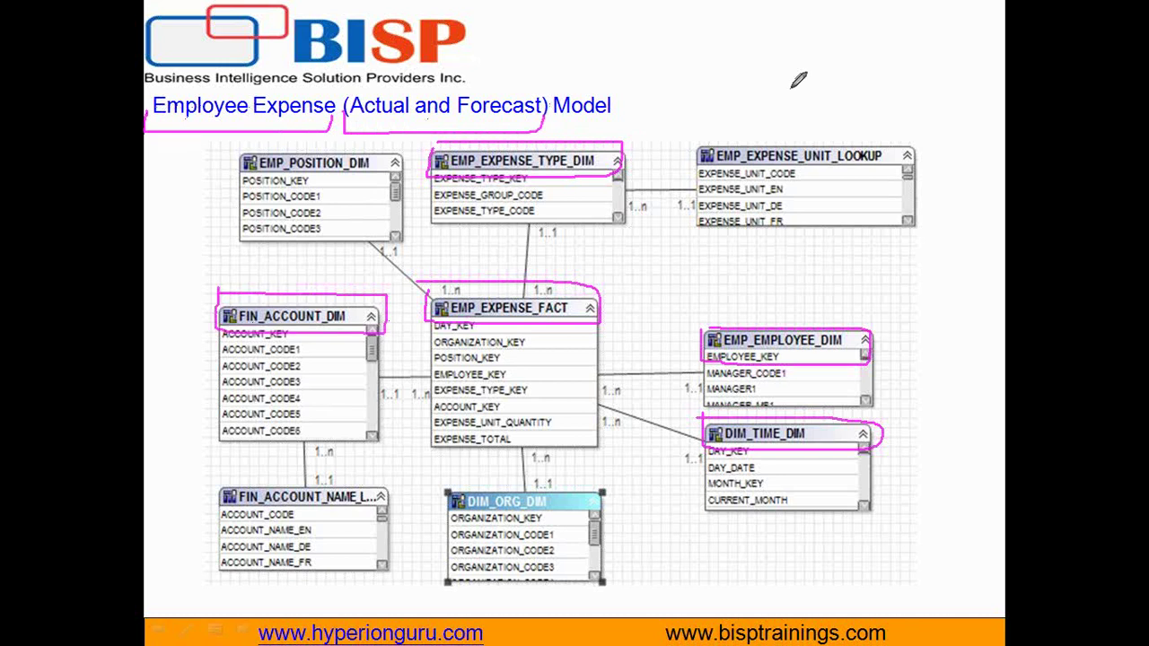
pyautogui.click(960, 170)
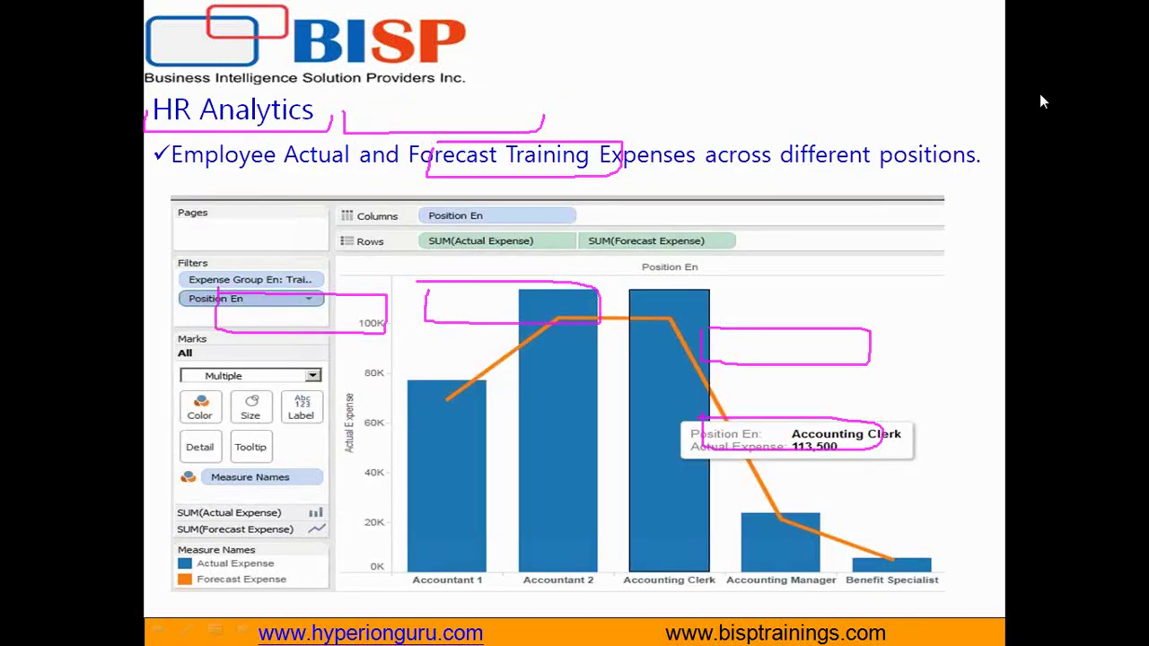
# - Clear old ink, then underline the two expense measures and outline the Position En field
pyautogui.press('Escape')
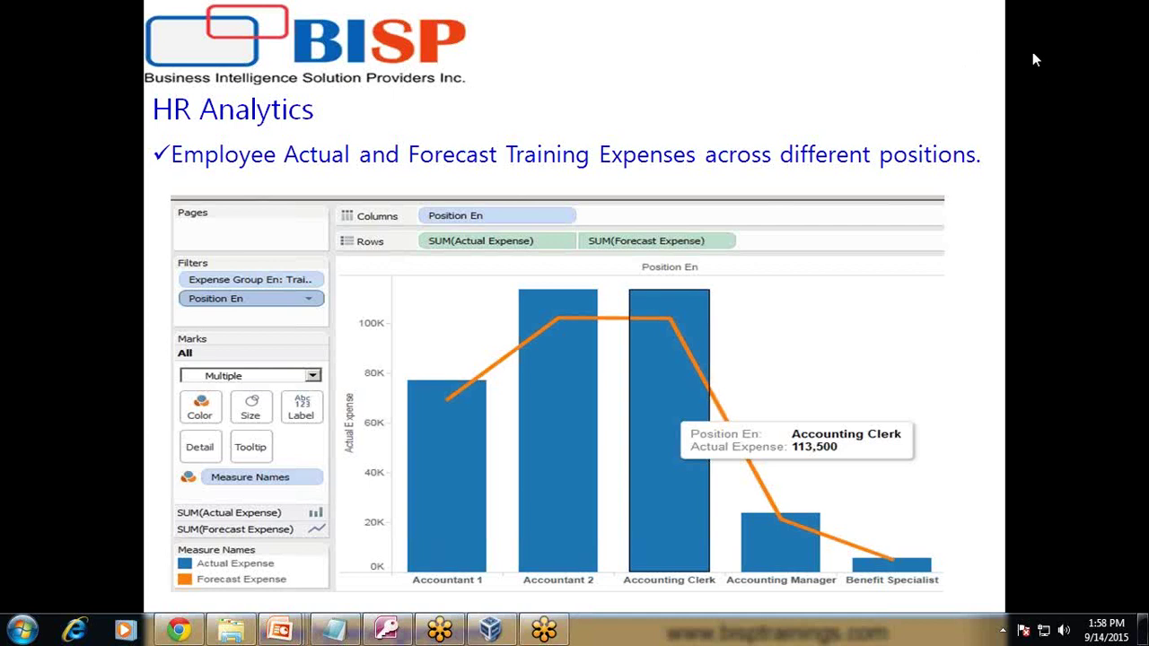
pyautogui.hotkey('ctrl', 'p')
pyautogui.moveTo(416, 255)
pyautogui.mouseDown()
pyautogui.moveTo(417, 266)
pyautogui.moveTo(532, 267)
pyautogui.moveTo(582, 252)
pyautogui.moveTo(585, 262)
pyautogui.moveTo(729, 266)
pyautogui.moveTo(734, 253)
pyautogui.mouseUp()
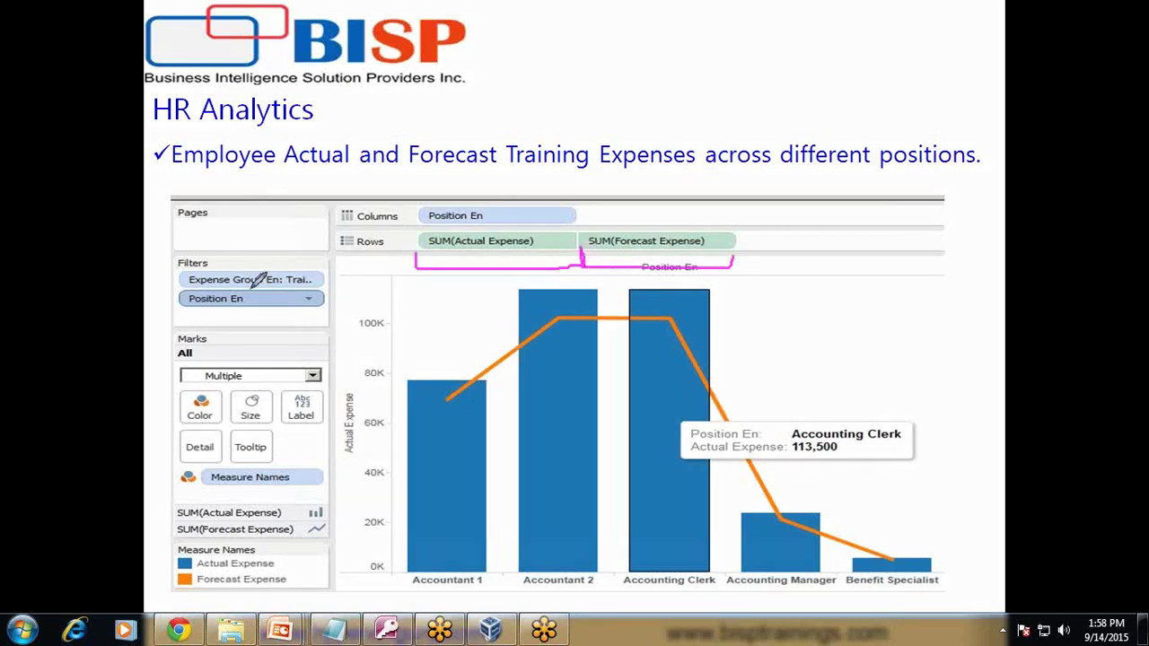
pyautogui.moveTo(417, 211)
pyautogui.mouseDown()
pyautogui.moveTo(578, 235)
pyautogui.moveTo(597, 202)
pyautogui.moveTo(468, 203)
pyautogui.mouseUp()
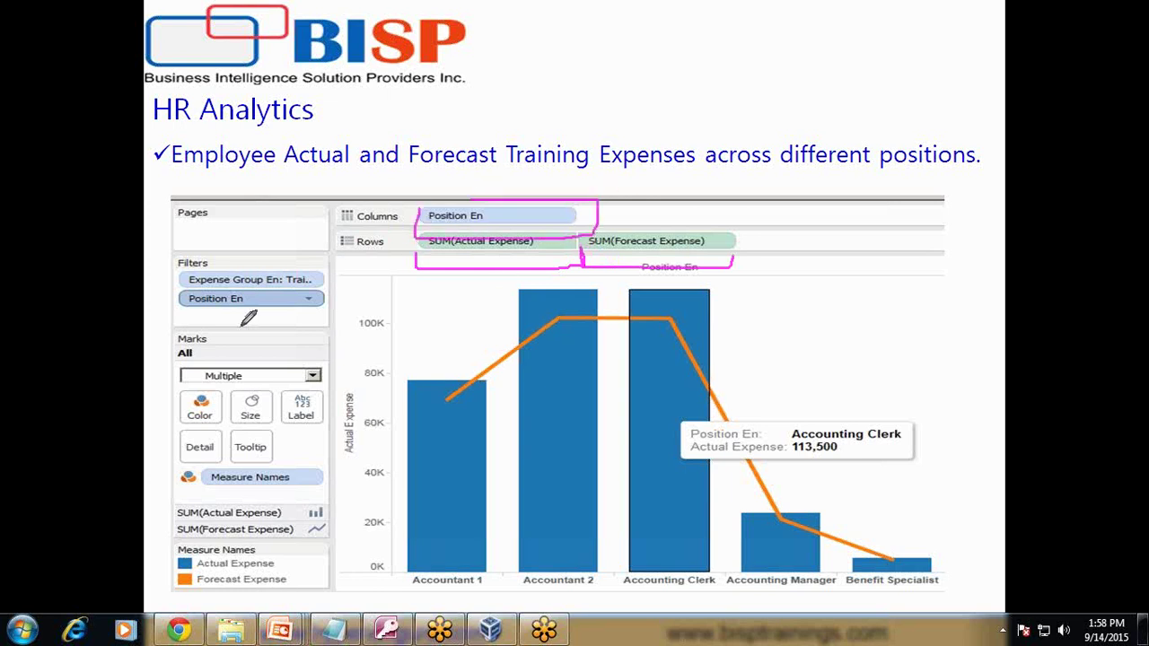
# - Outline the Expense Group En and Position En filters, underline the heading, then erase all marks
pyautogui.moveTo(172, 256)
pyautogui.mouseDown()
pyautogui.moveTo(169, 274)
pyautogui.moveTo(224, 311)
pyautogui.moveTo(341, 307)
pyautogui.moveTo(340, 249)
pyautogui.moveTo(172, 254)
pyautogui.mouseUp()
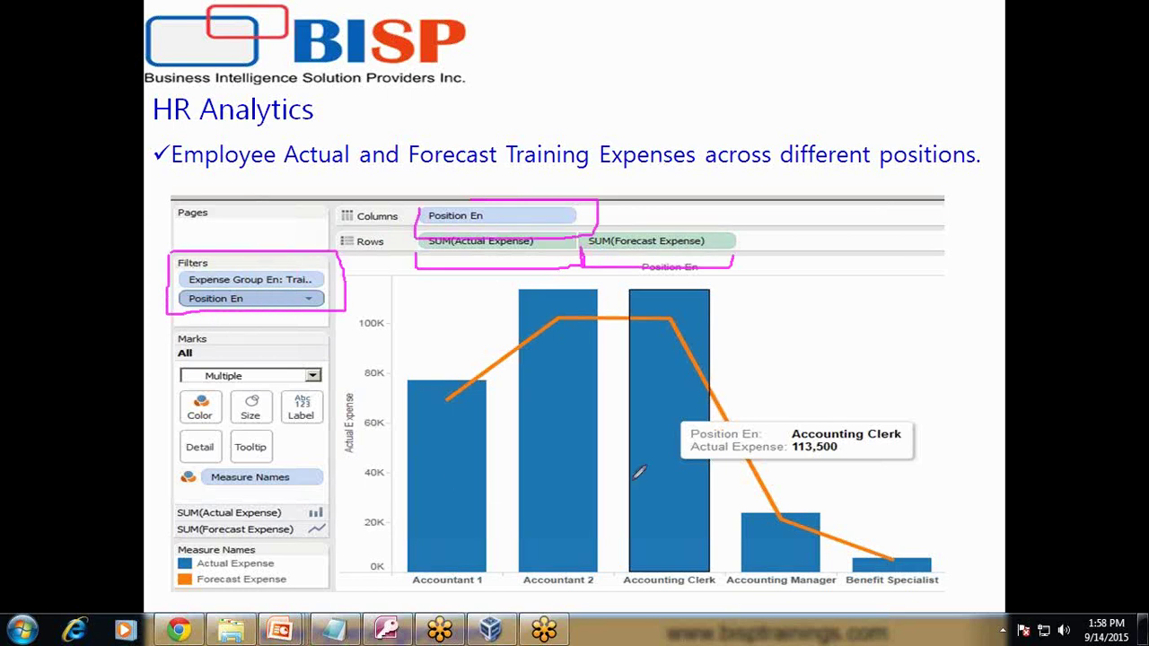
pyautogui.moveTo(170, 159)
pyautogui.mouseDown()
pyautogui.moveTo(193, 171)
pyautogui.moveTo(991, 159)
pyautogui.mouseUp()
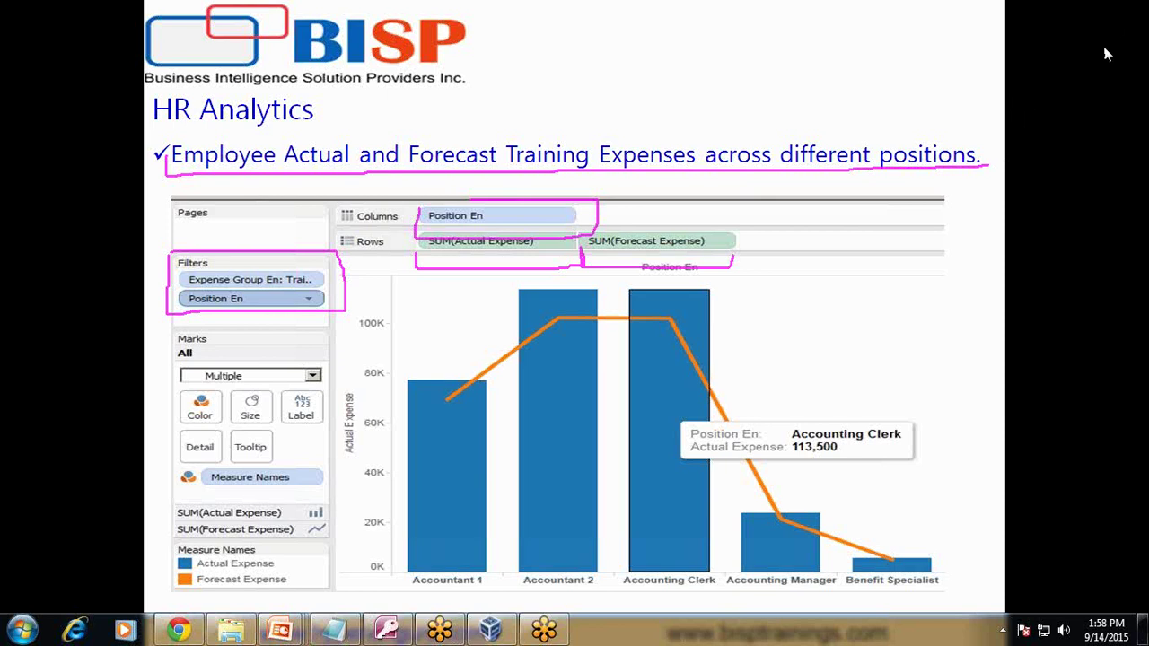
pyautogui.press('e')
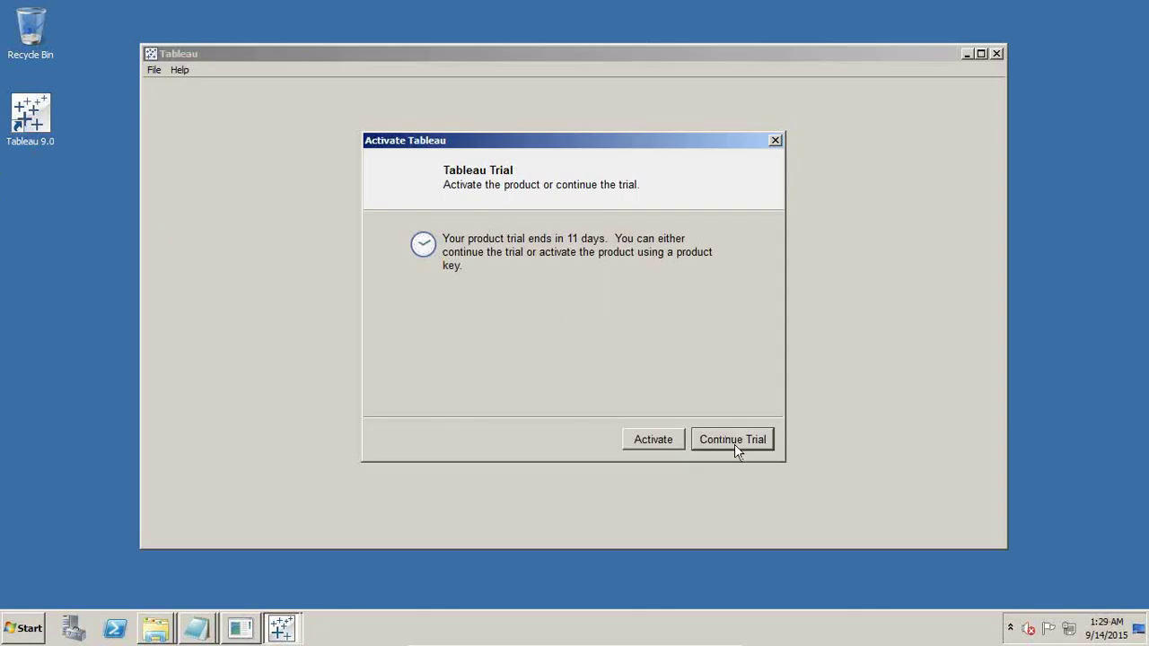
# - Continue the Tableau trial, maximize the window, and begin an Oracle connection to server localhost
pyautogui.click(734, 441)
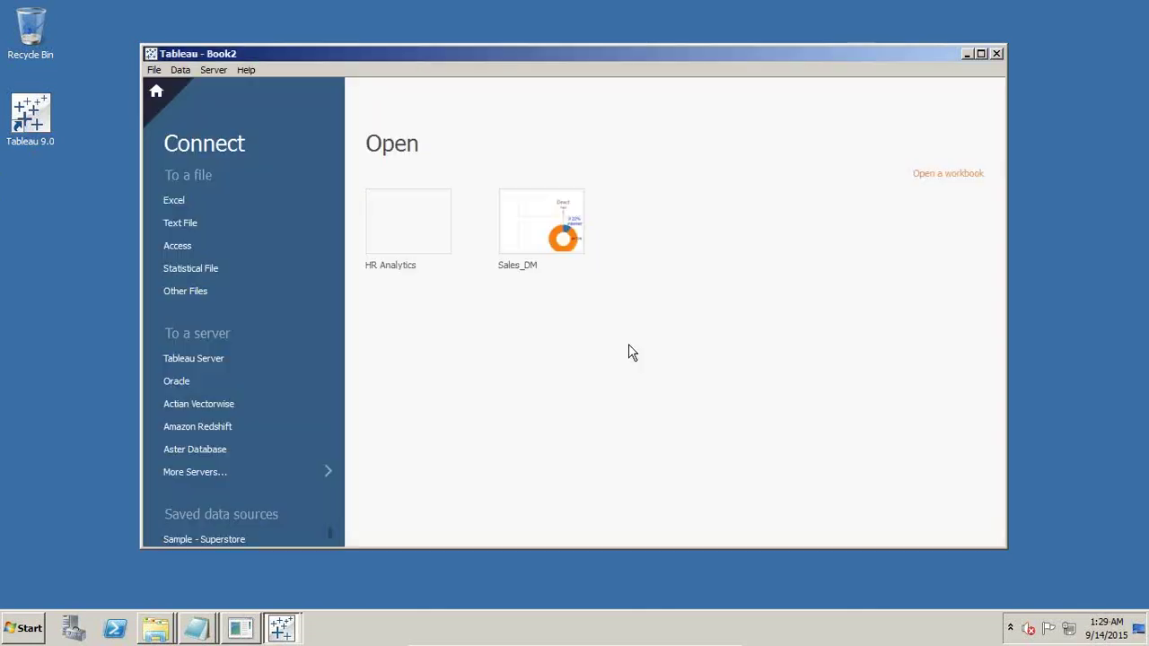
pyautogui.doubleClick(480, 54)
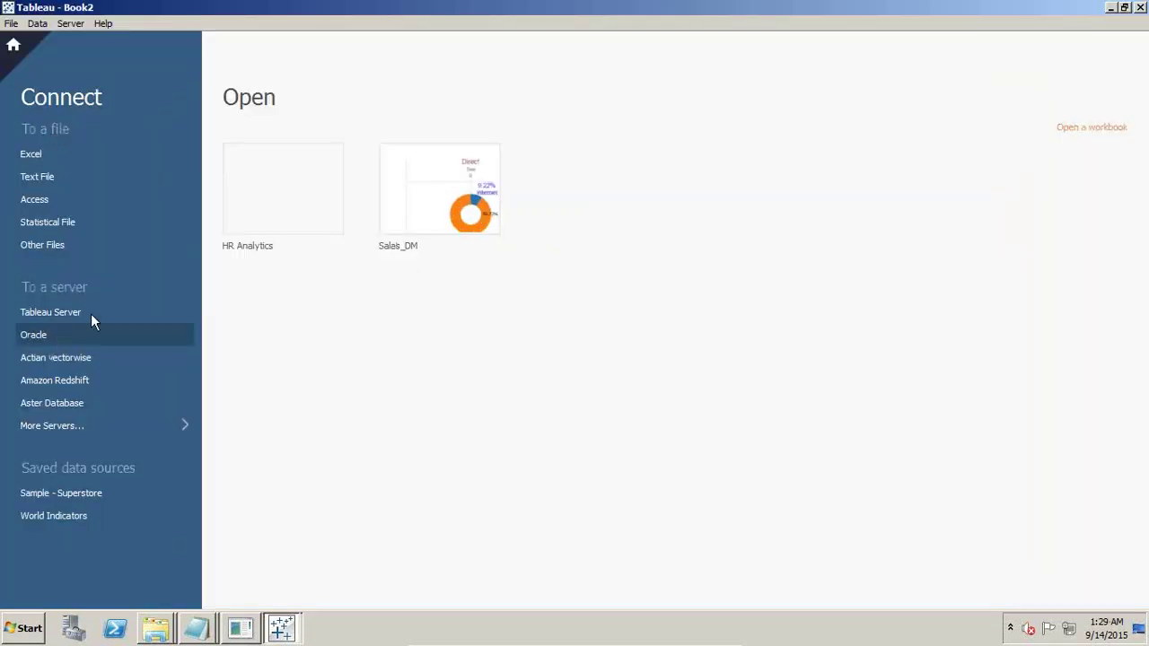
pyautogui.click(114, 430)
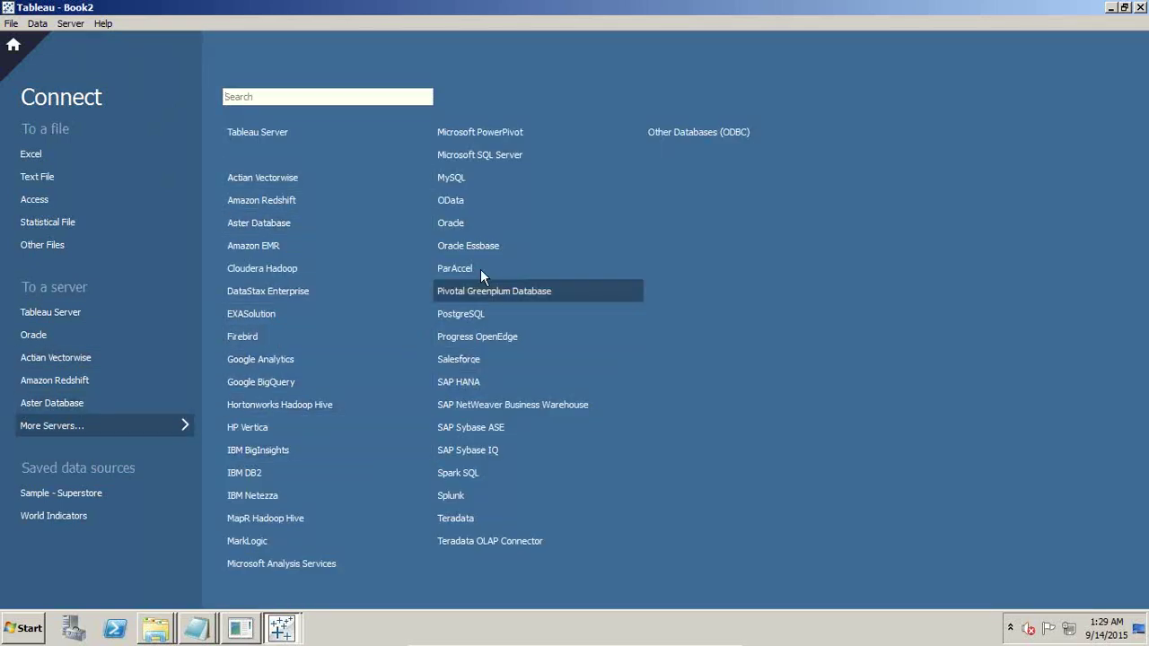
pyautogui.click(465, 222)
pyautogui.write('localhost')
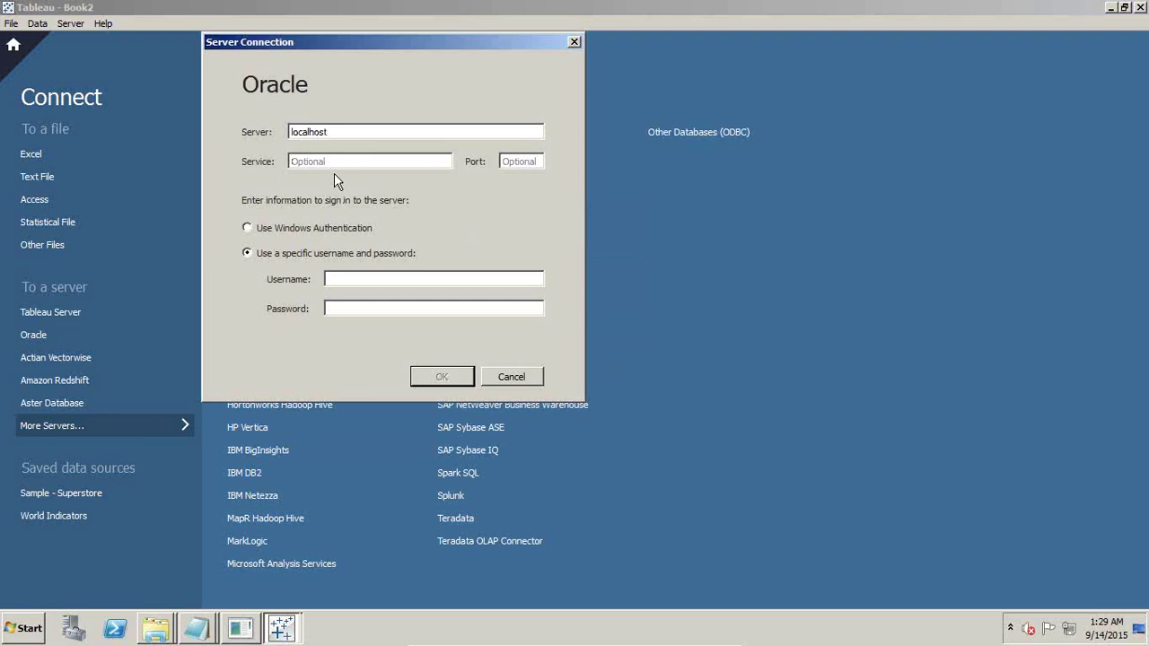
# - Enter service orcl, port 1521 and the database username and password, then connect
pyautogui.press('Tab')
pyautogui.write('orc')
pyautogui.press('Tab')
pyautogui.write('1521')
pyautogui.press('Tab')
pyautogui.click(344, 276)
pyautogui.write('st')
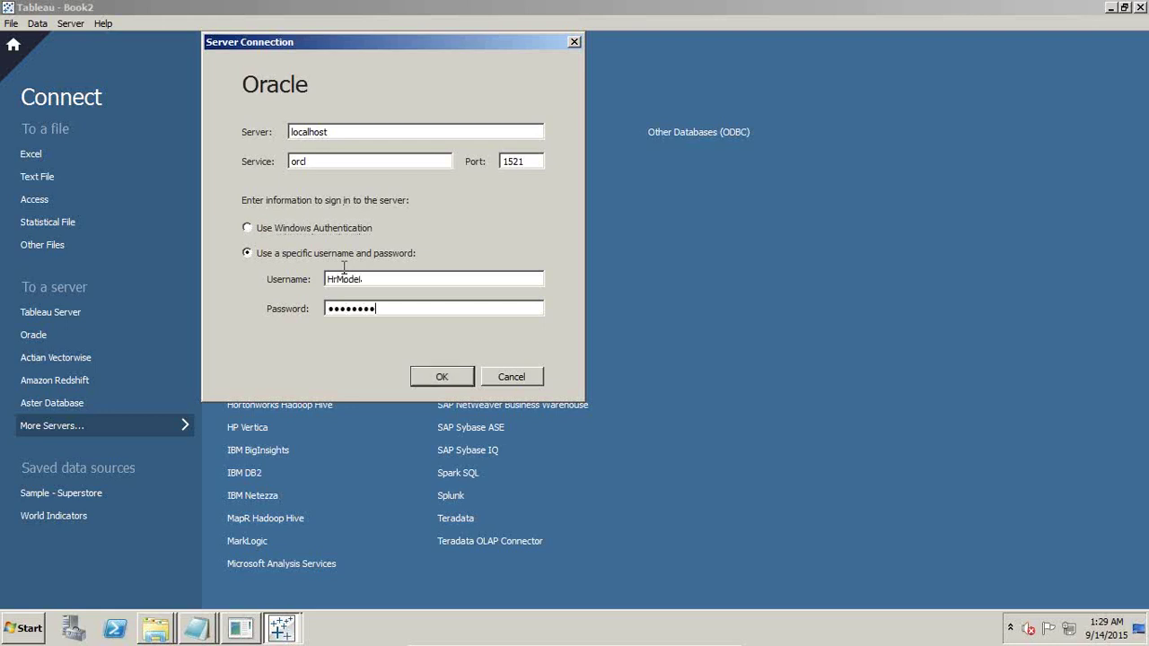
pyautogui.click(440, 377)
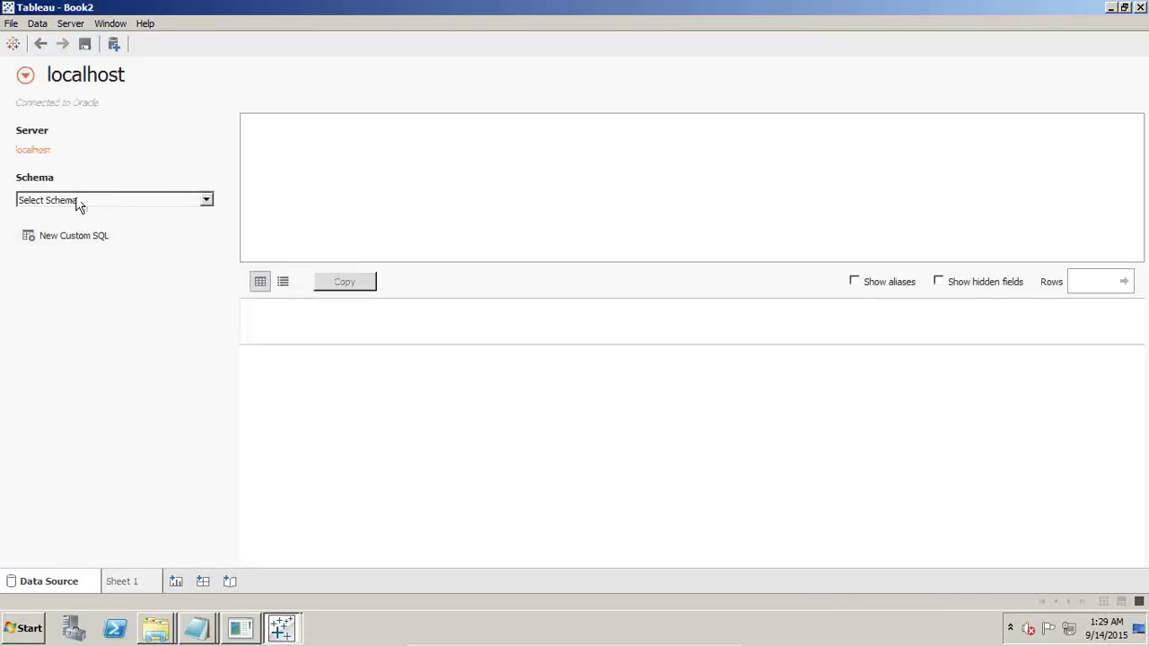
# - Search schemas starting with 'HR' and select the HRMODEL schema
pyautogui.click(78, 203)
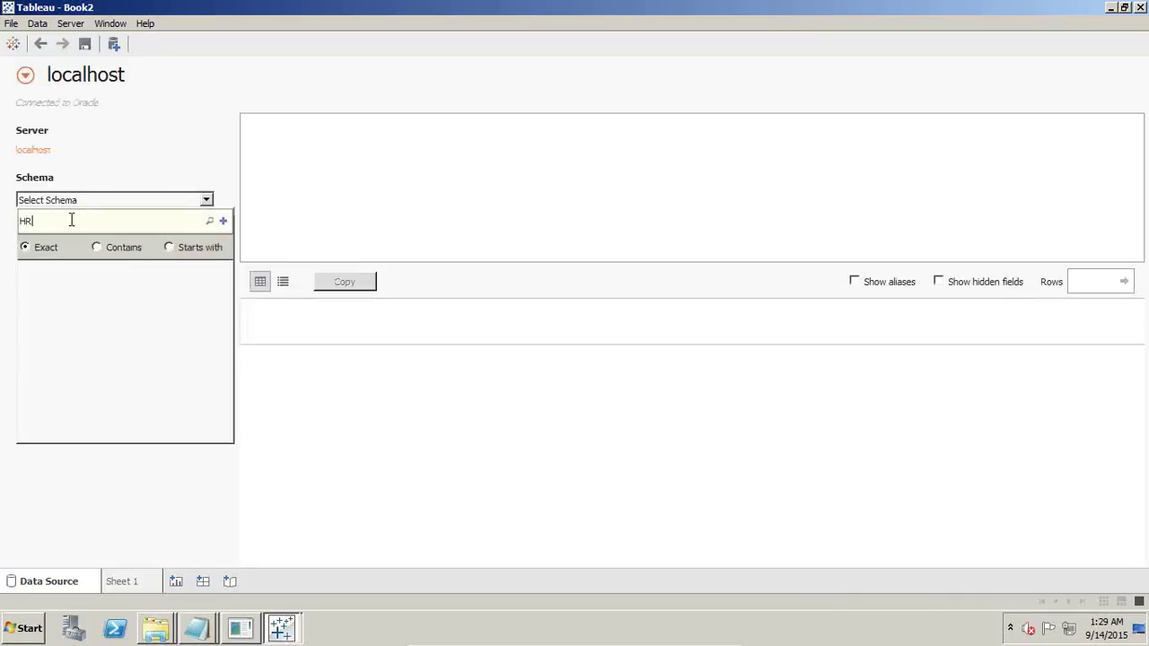
pyautogui.click(177, 250)
pyautogui.click(211, 222)
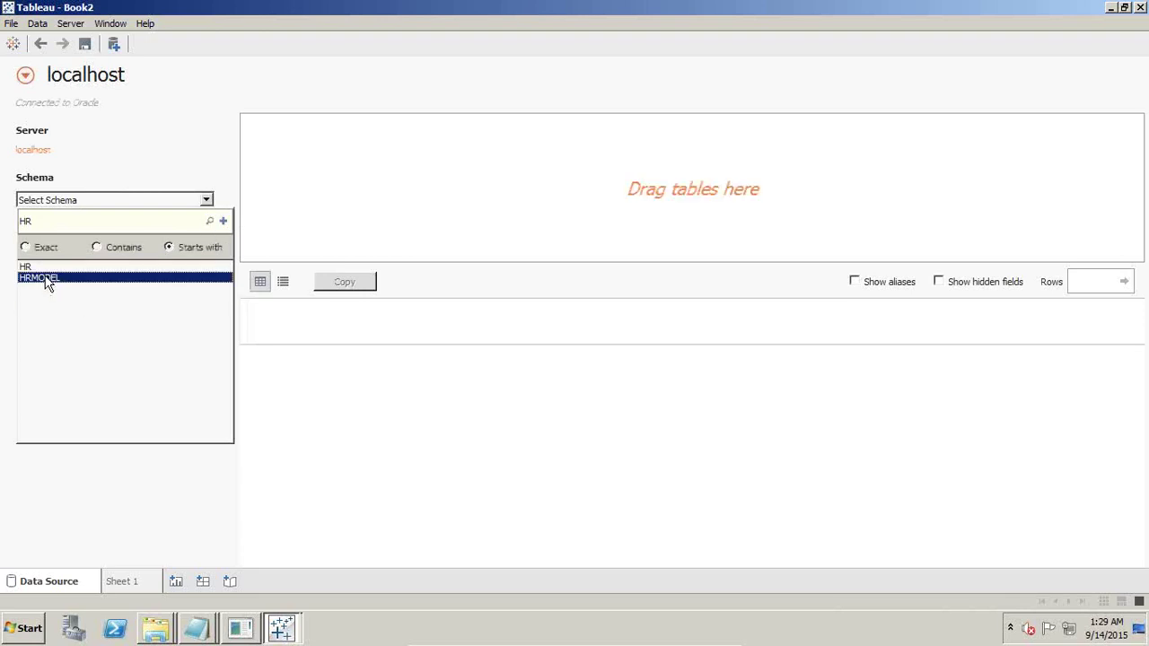
pyautogui.click(49, 280)
# - Search all HRMODEL tables and load the list of found tables
pyautogui.click(192, 257)
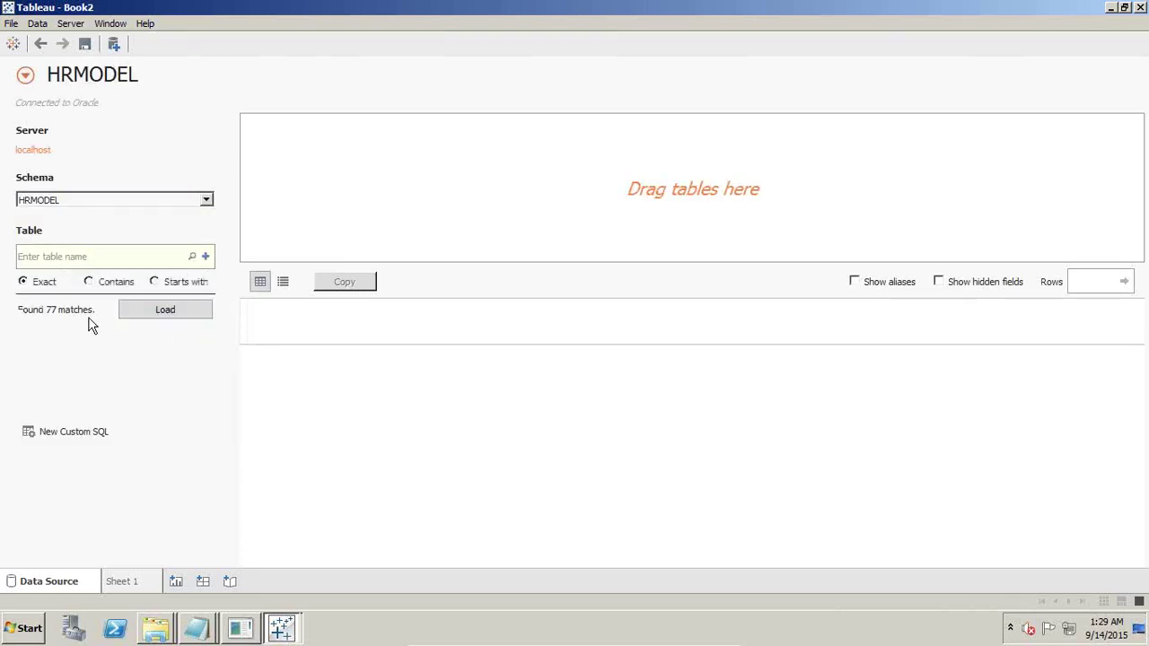
pyautogui.click(148, 307)
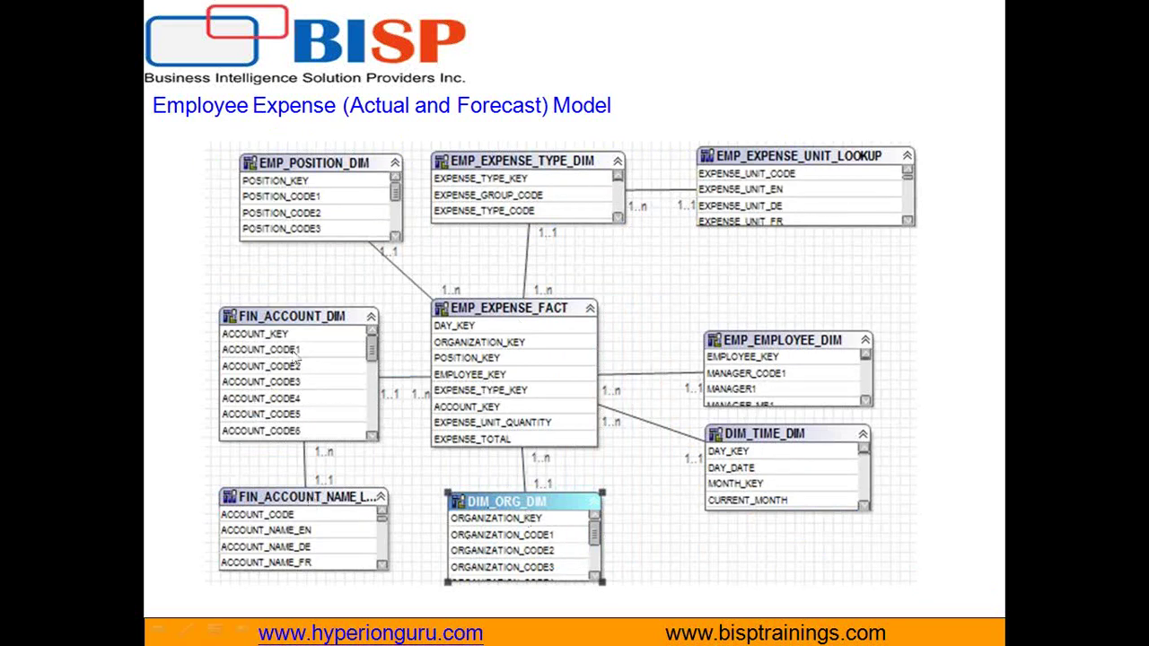
pyautogui.press('Escape')
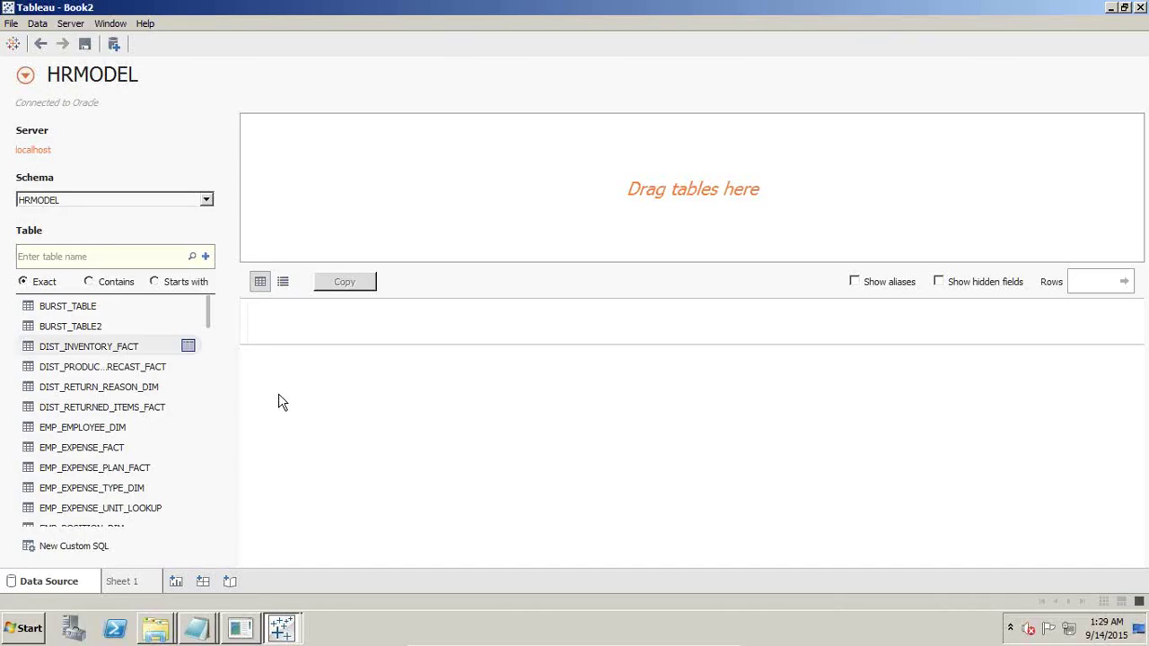
pyautogui.scroll(-1, 171, 451)
# - Add EMP_EXPENSE_FACT, EMP_EMPLOYEE_DIM and EMP_POSITION_DIM to the data source canvas
pyautogui.moveTo(116, 391); pyautogui.dragTo(565, 206)
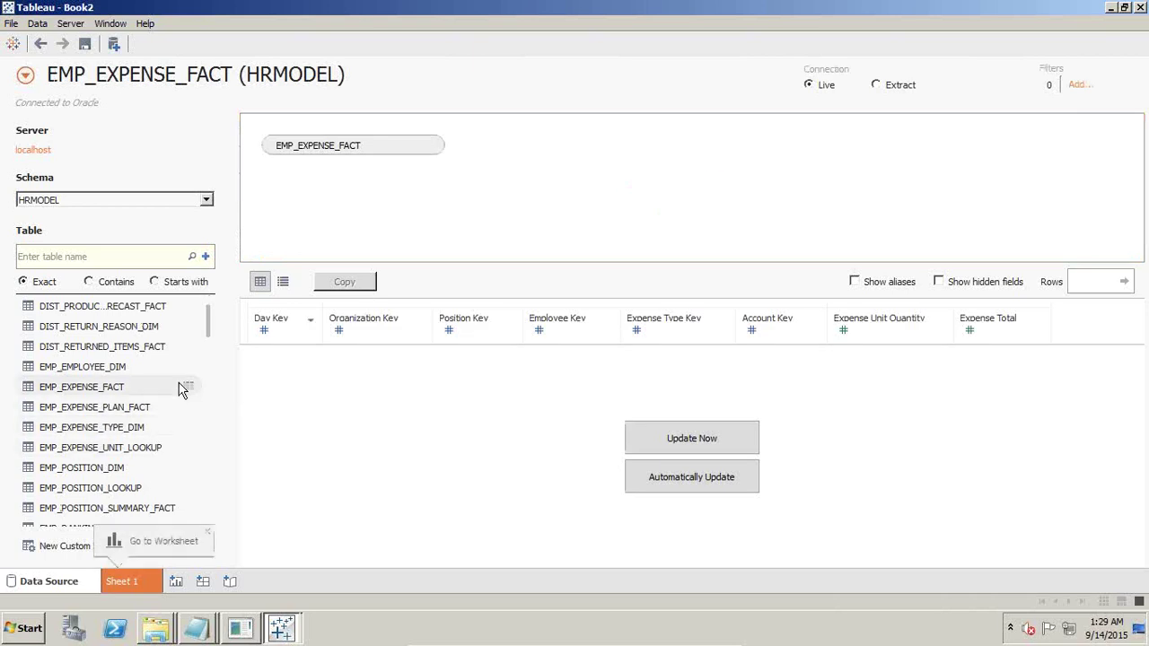
pyautogui.moveTo(105, 375); pyautogui.dragTo(593, 189)
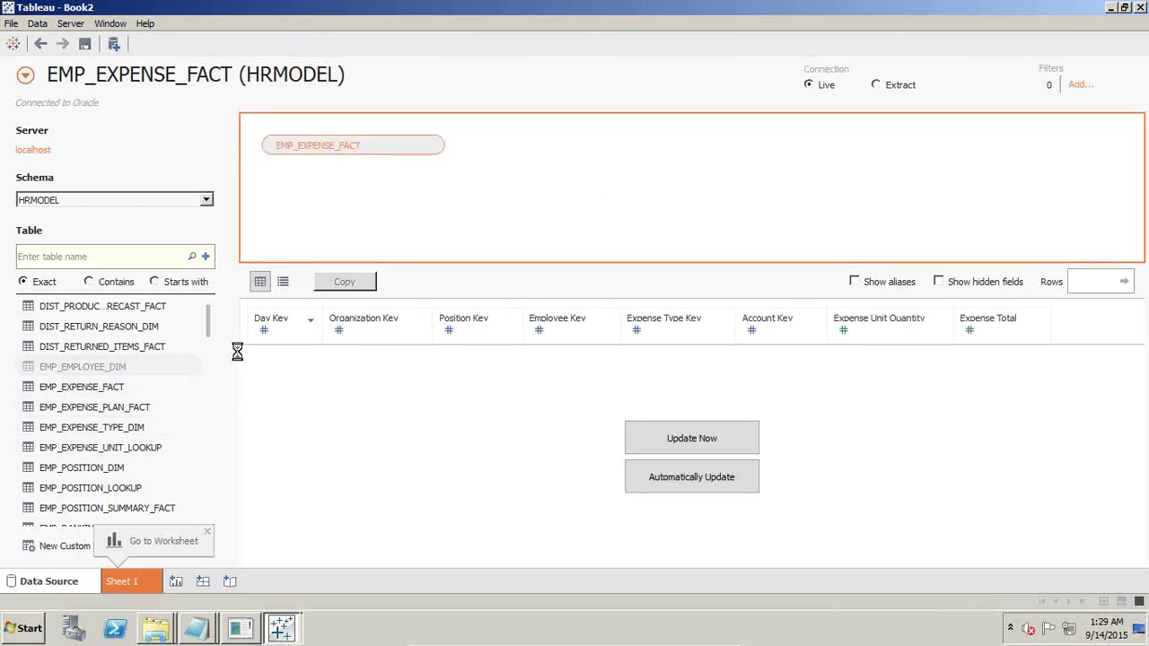
pyautogui.moveTo(81, 467); pyautogui.dragTo(557, 199)
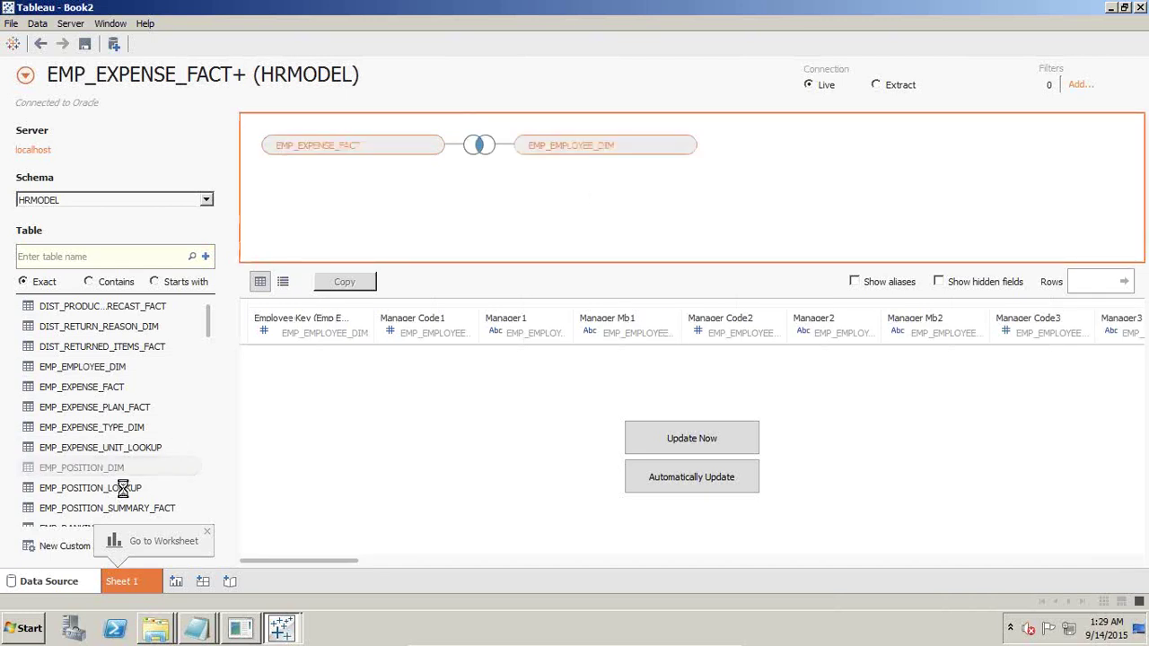
# - Join EMP_POSITION_LOOKUP and EMP_EXPENSE_TYPE_DIM into the model, then start a new worksheet
pyautogui.moveTo(185, 485); pyautogui.dragTo(550, 260)
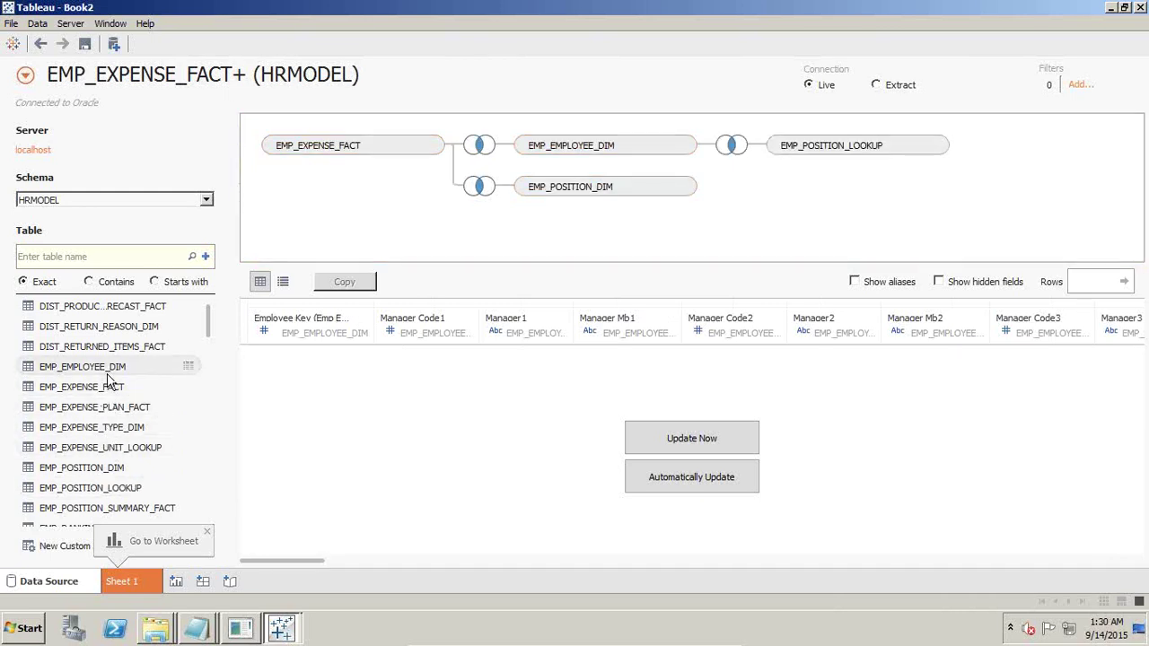
pyautogui.moveTo(107, 428); pyautogui.dragTo(1143, 11)
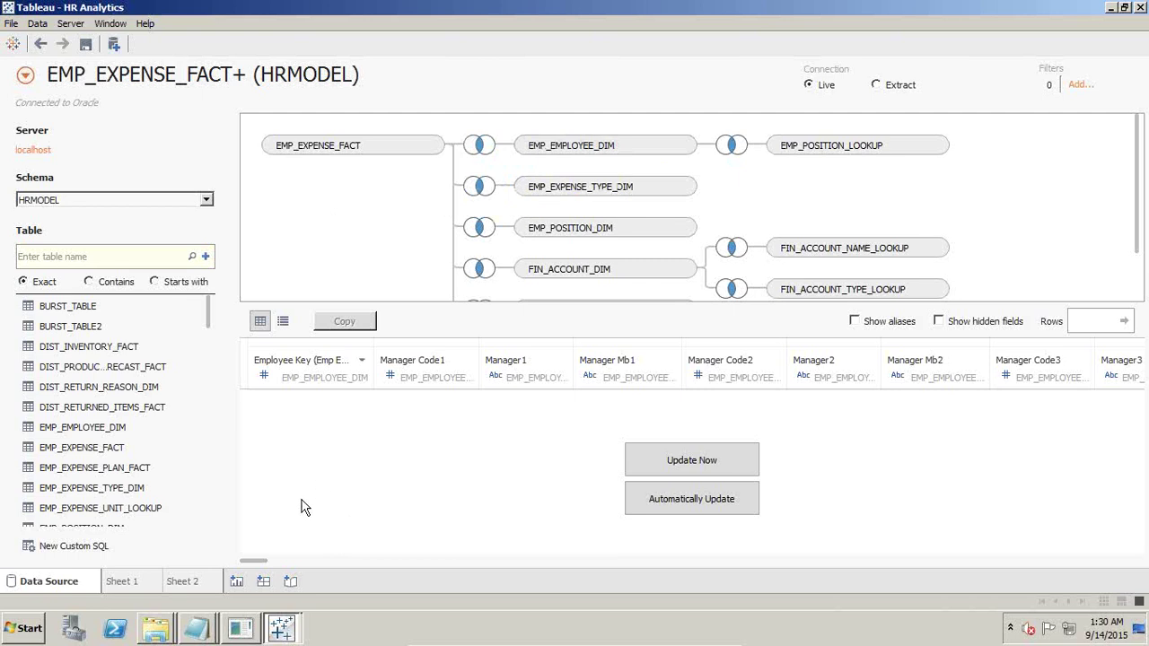
pyautogui.click(236, 581)
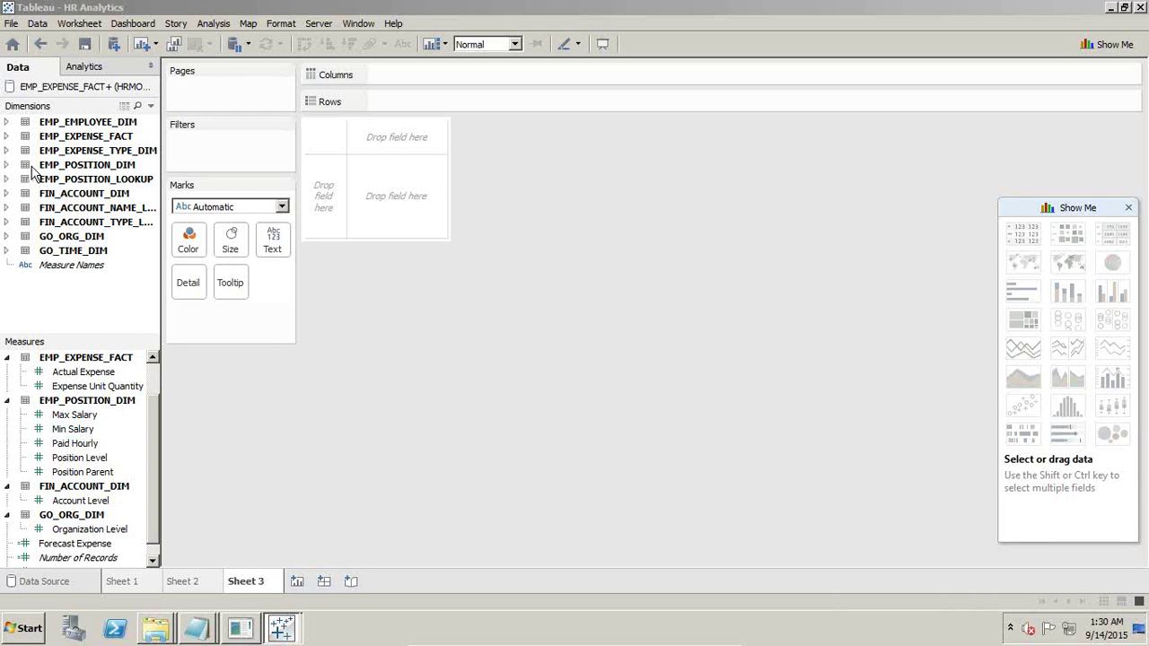
# - Expand EMP_EXPENSE_TYPE_DIM, put Expense Group En on Rows, and drag it to Filters
pyautogui.click(6, 136)
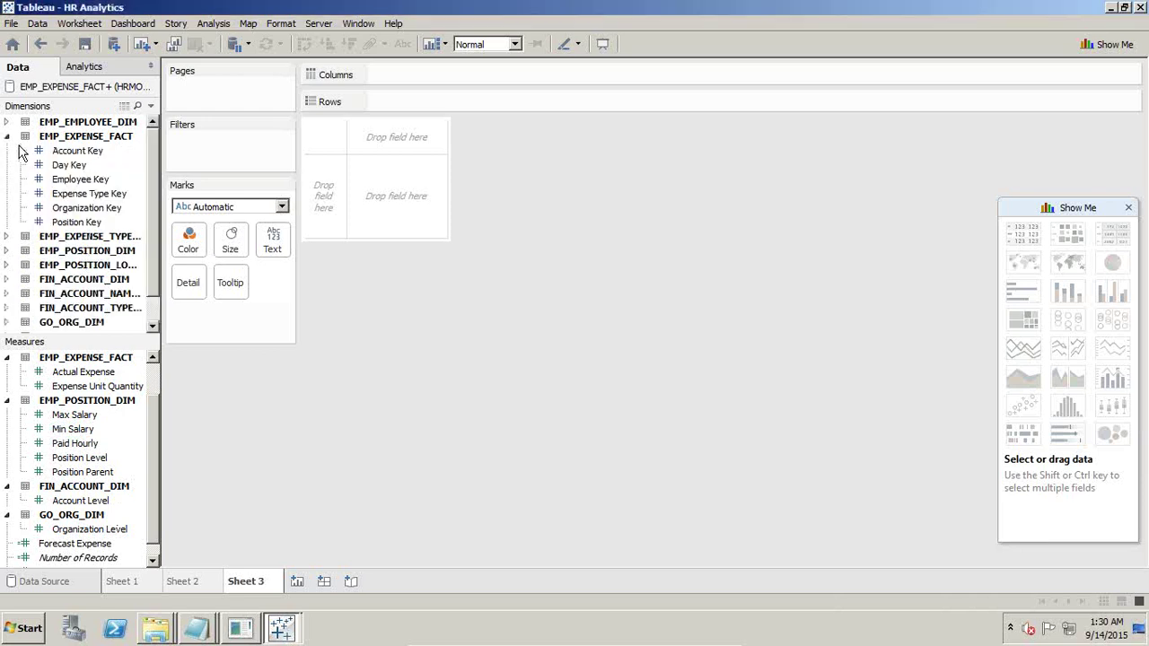
pyautogui.click(7, 136)
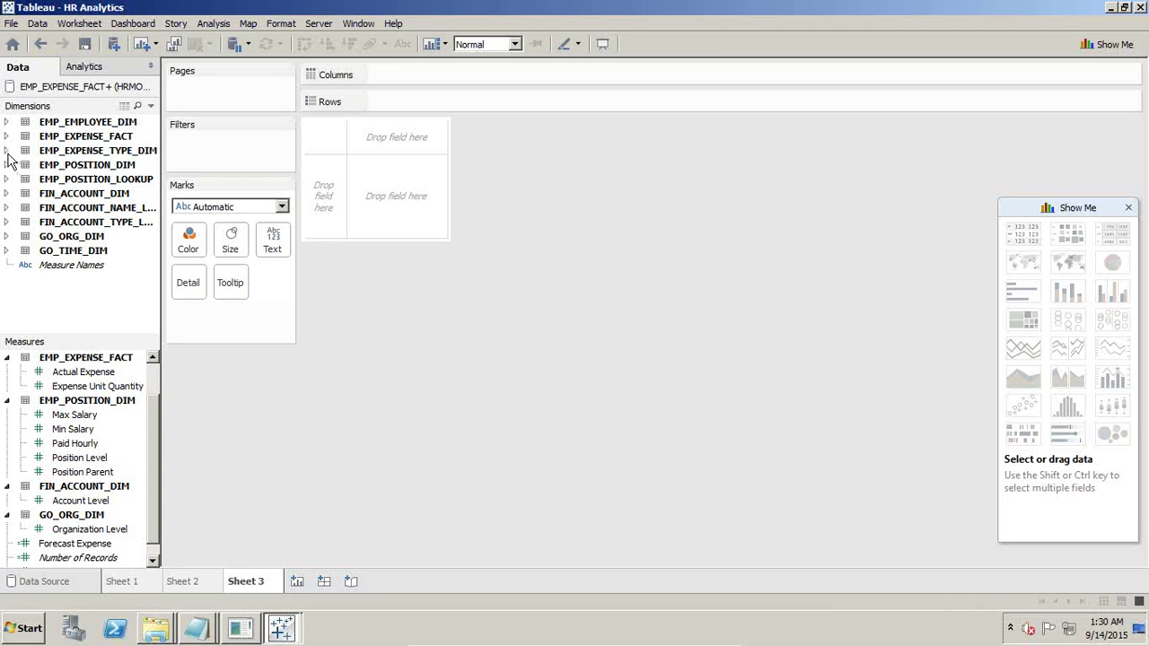
pyautogui.click(6, 151)
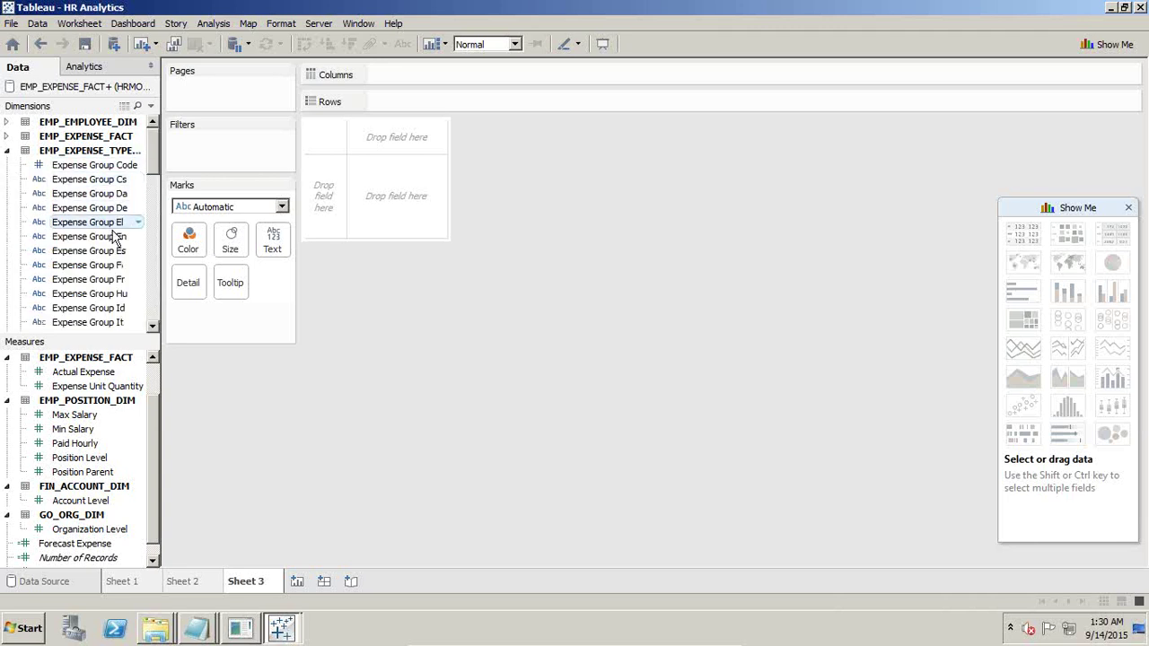
pyautogui.moveTo(112, 237); pyautogui.dragTo(401, 97)
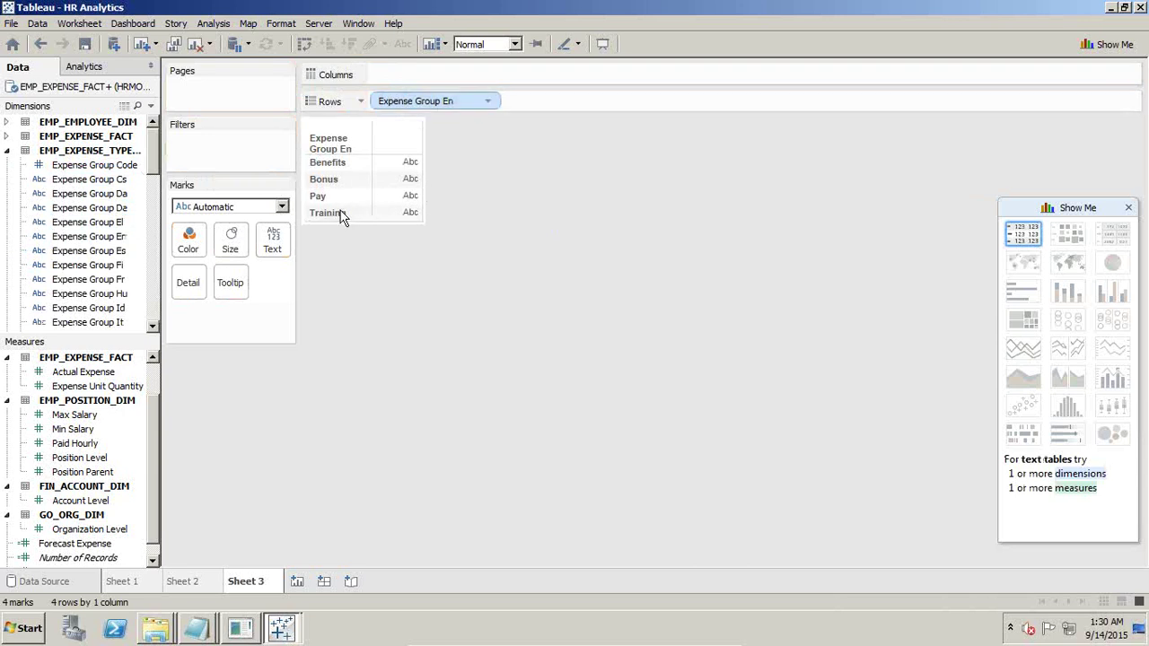
pyautogui.moveTo(422, 105); pyautogui.dragTo(218, 144)
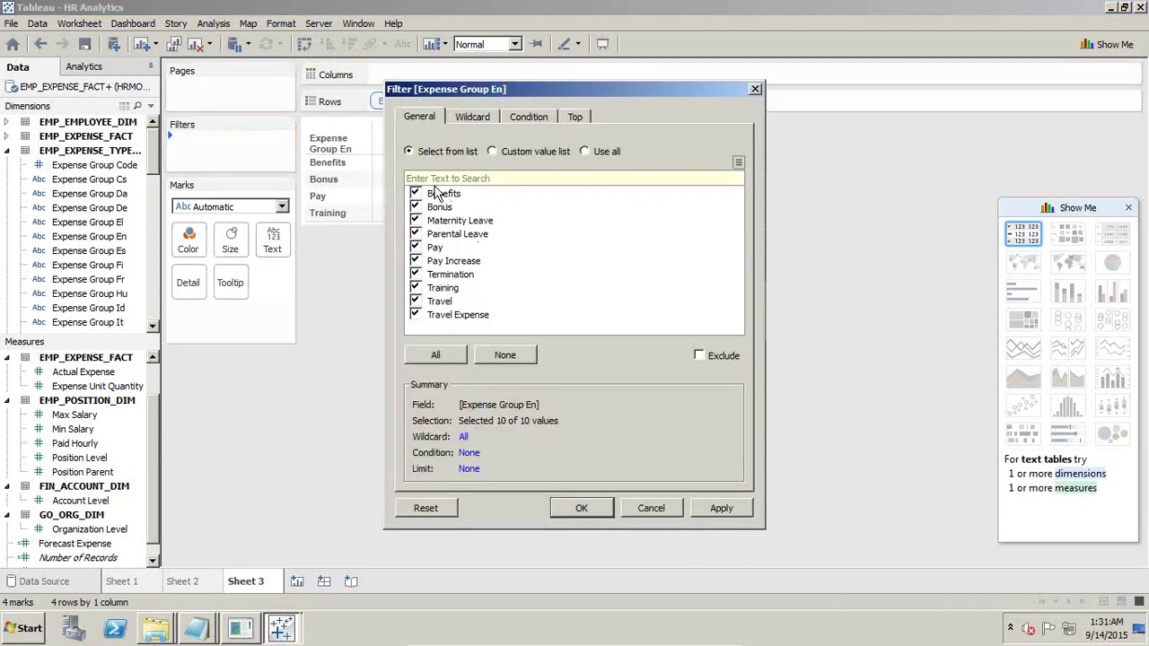
# - Filter Expense Group En to Training only and remove the field from Rows
pyautogui.click(493, 355)
pyautogui.click(415, 287)
pyautogui.click(581, 508)
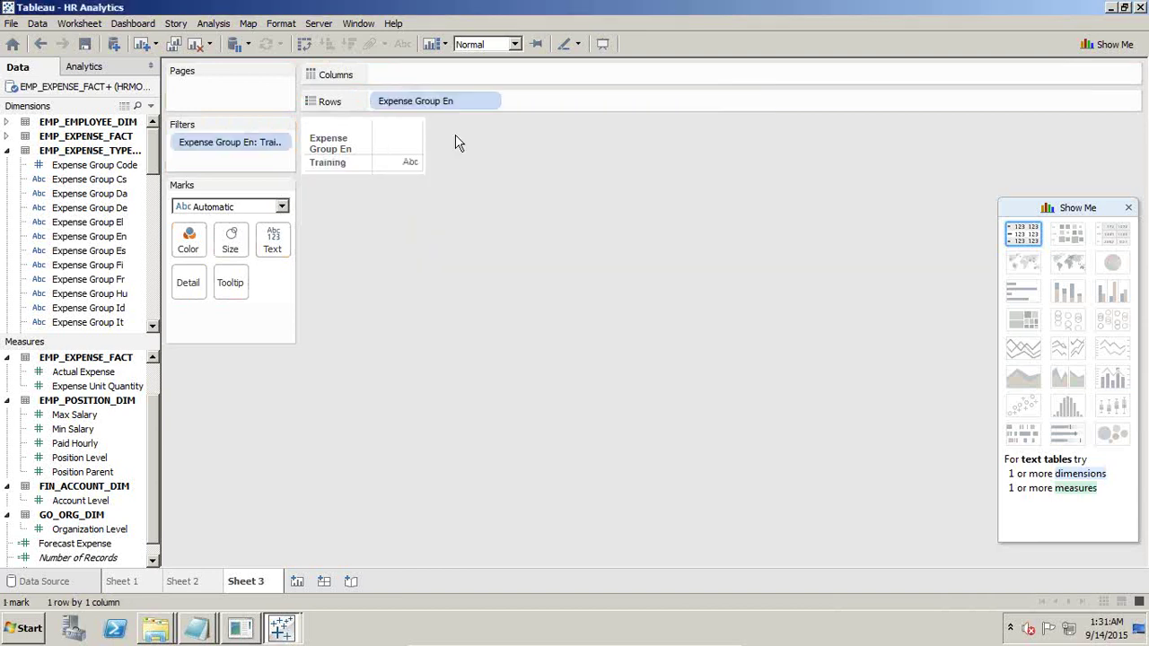
pyautogui.moveTo(414, 102); pyautogui.dragTo(395, 289)
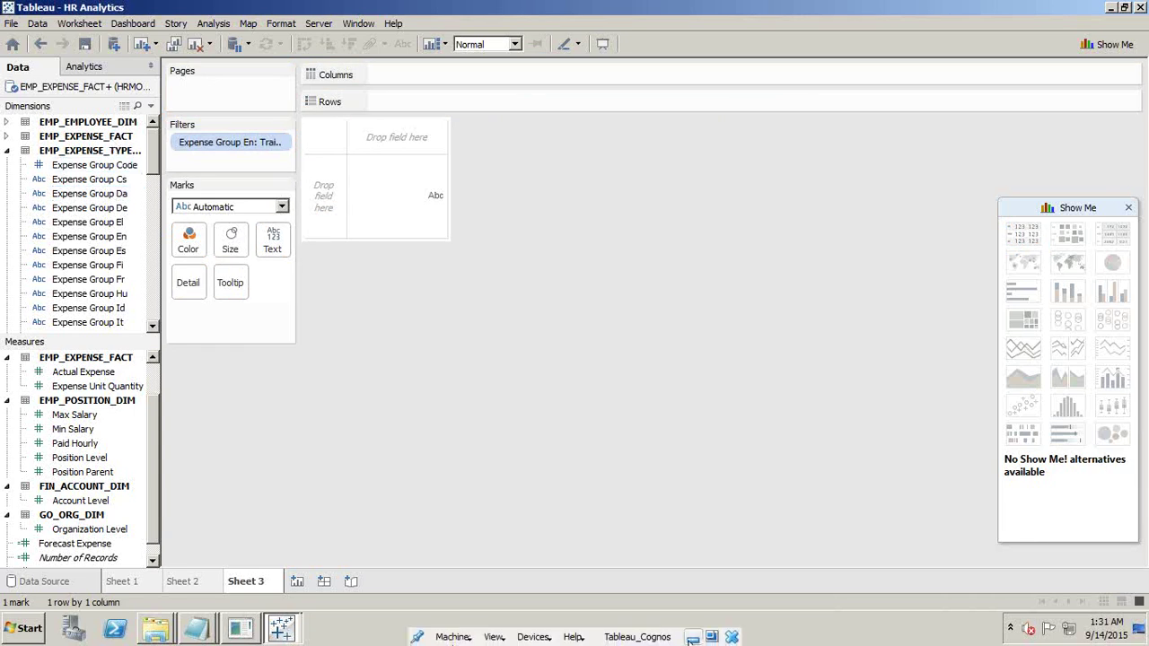
pyautogui.click(692, 639)
pyautogui.click(97, 419)
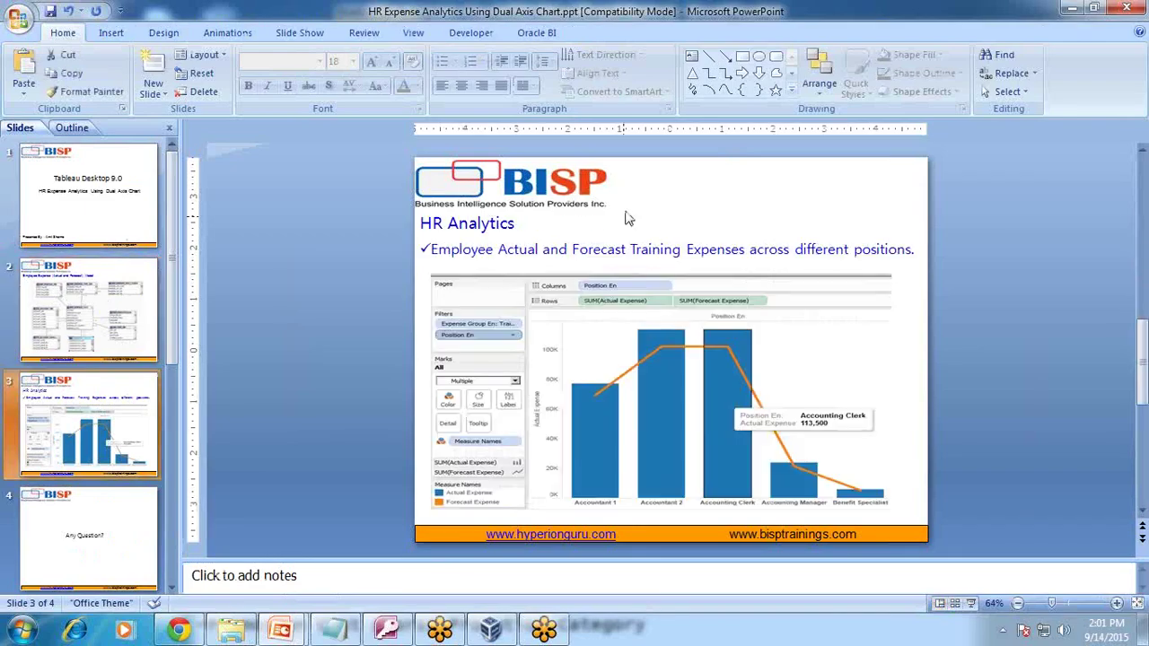
pyautogui.hotkey('shift', 'F5')
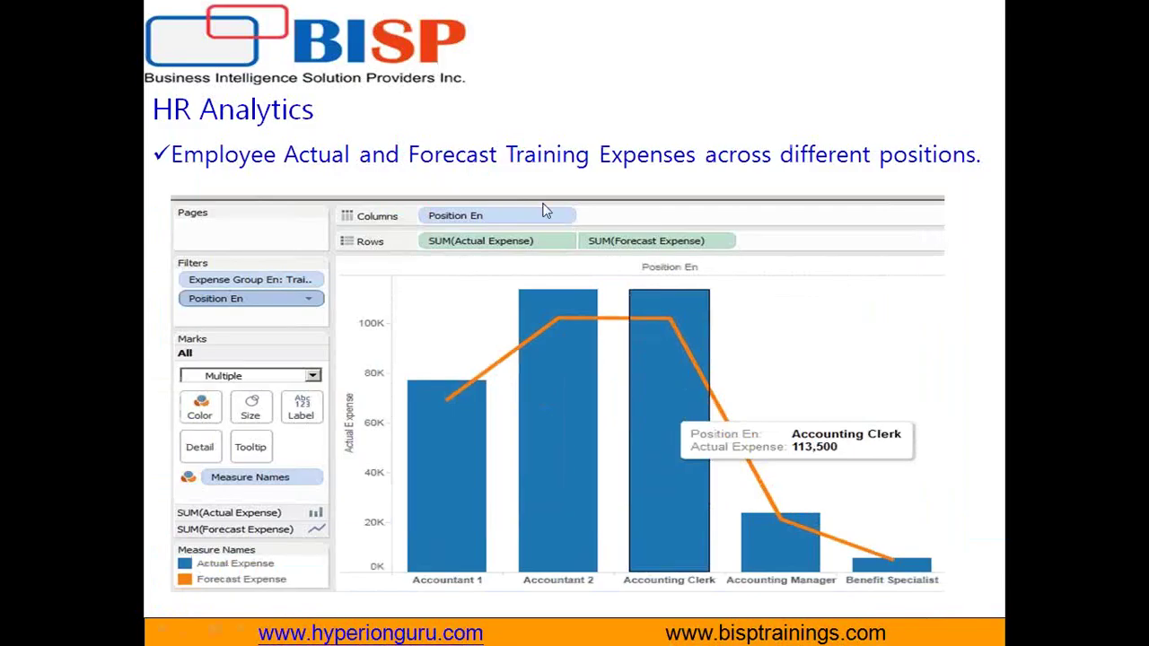
pyautogui.press('Escape')
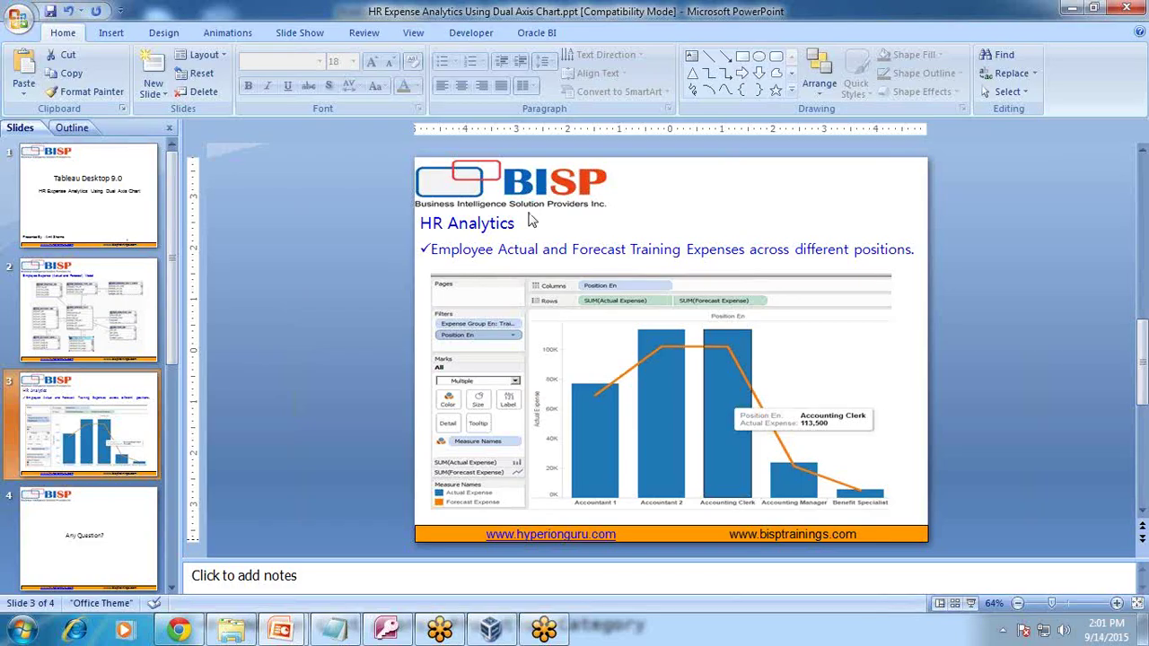
pyautogui.click(498, 634)
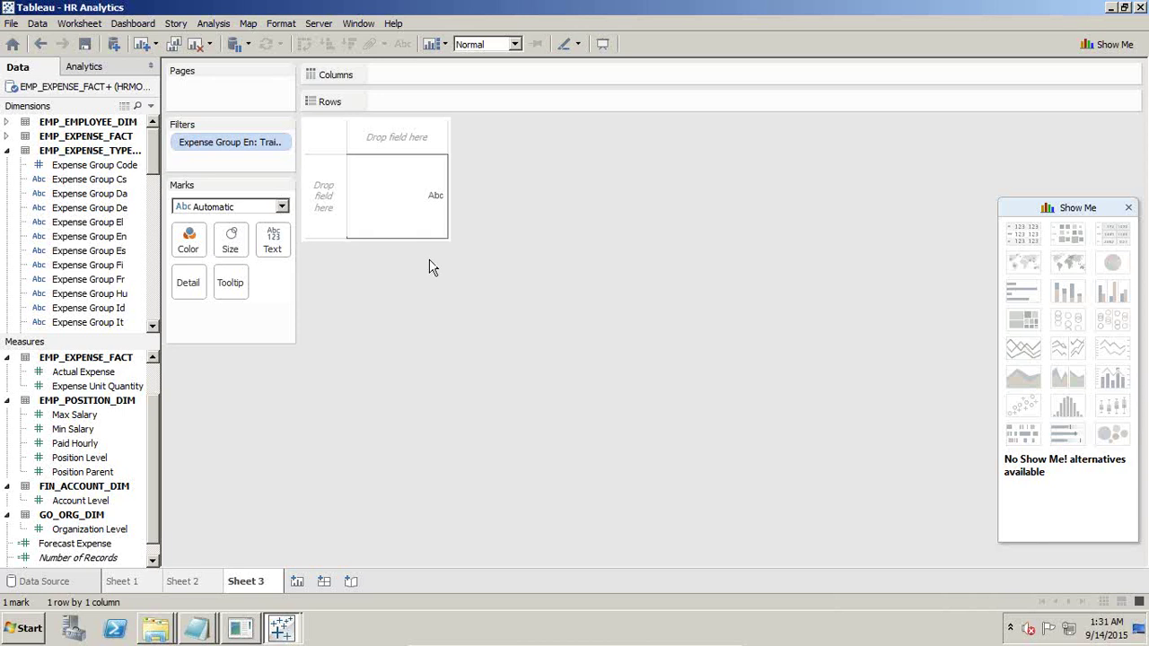
# - Put Actual Expense and Forecast Expense on Rows, Position En on Columns, then add Position En as a filter
pyautogui.moveTo(118, 372); pyautogui.dragTo(438, 102)
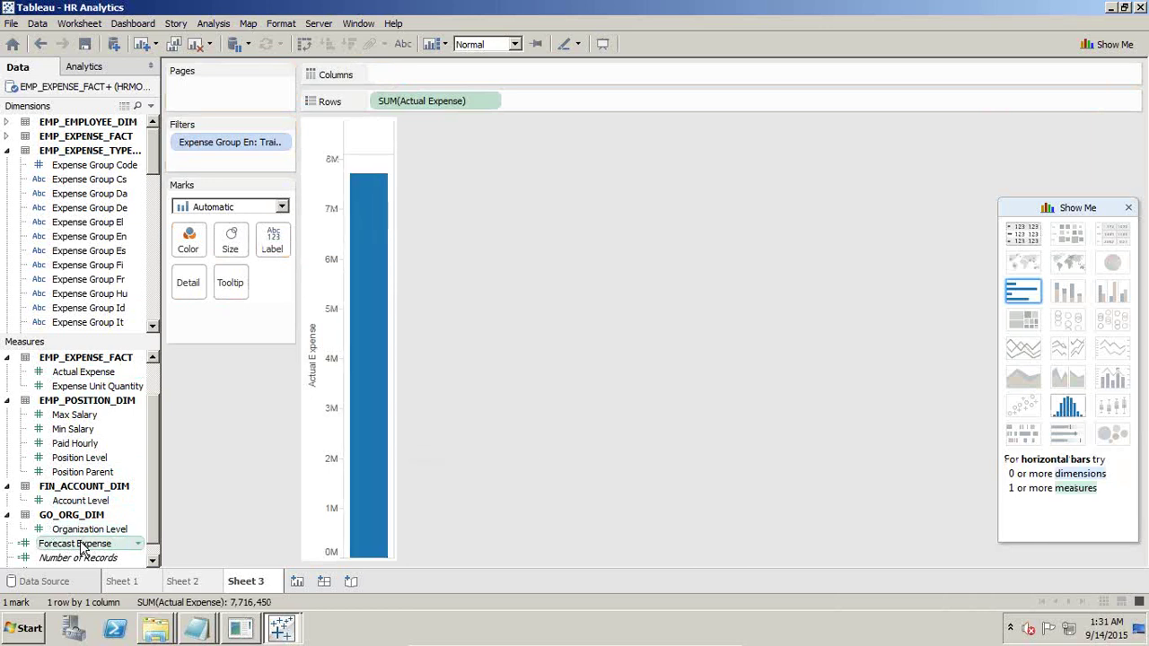
pyautogui.moveTo(81, 548); pyautogui.dragTo(393, 452)
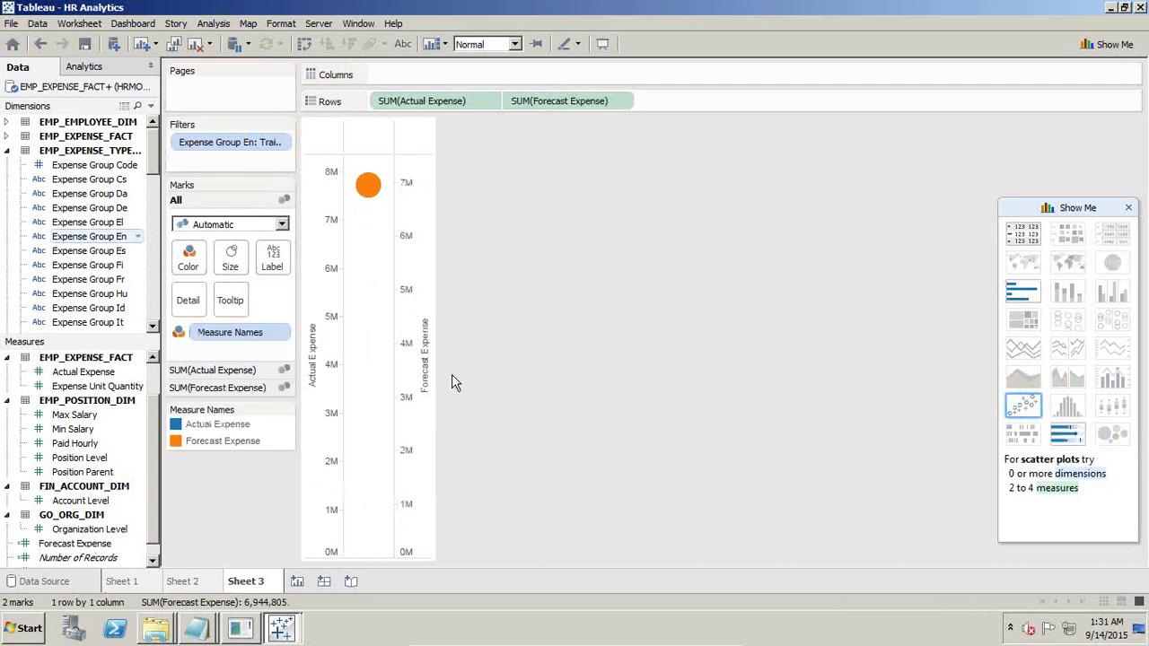
pyautogui.click(7, 151)
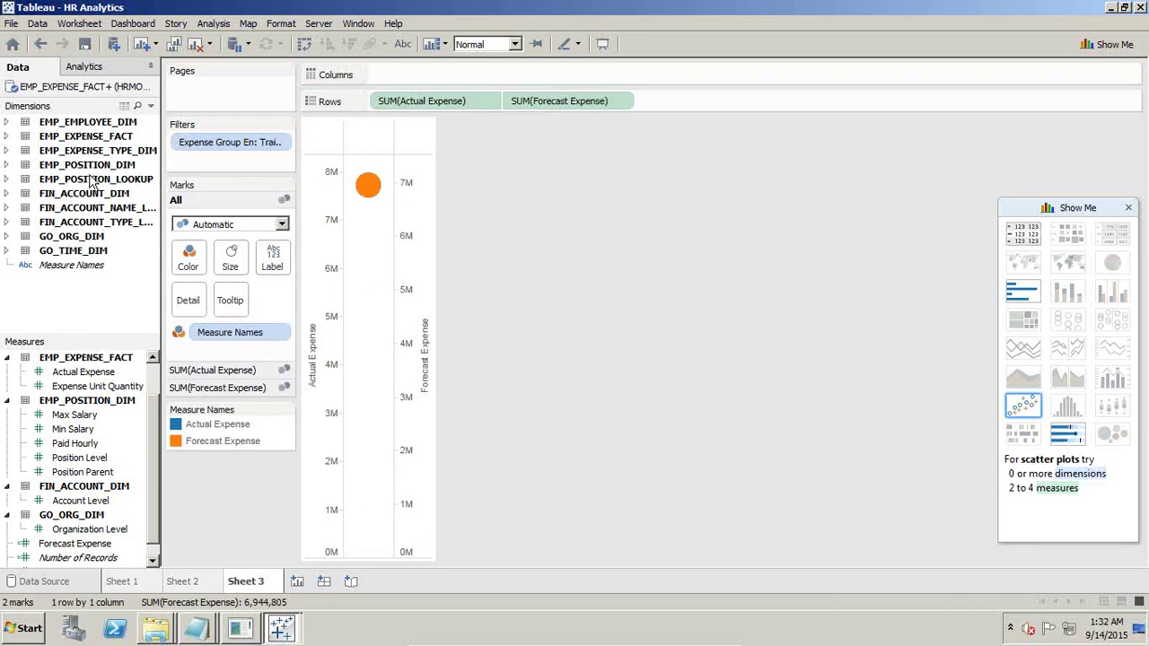
pyautogui.click(7, 179)
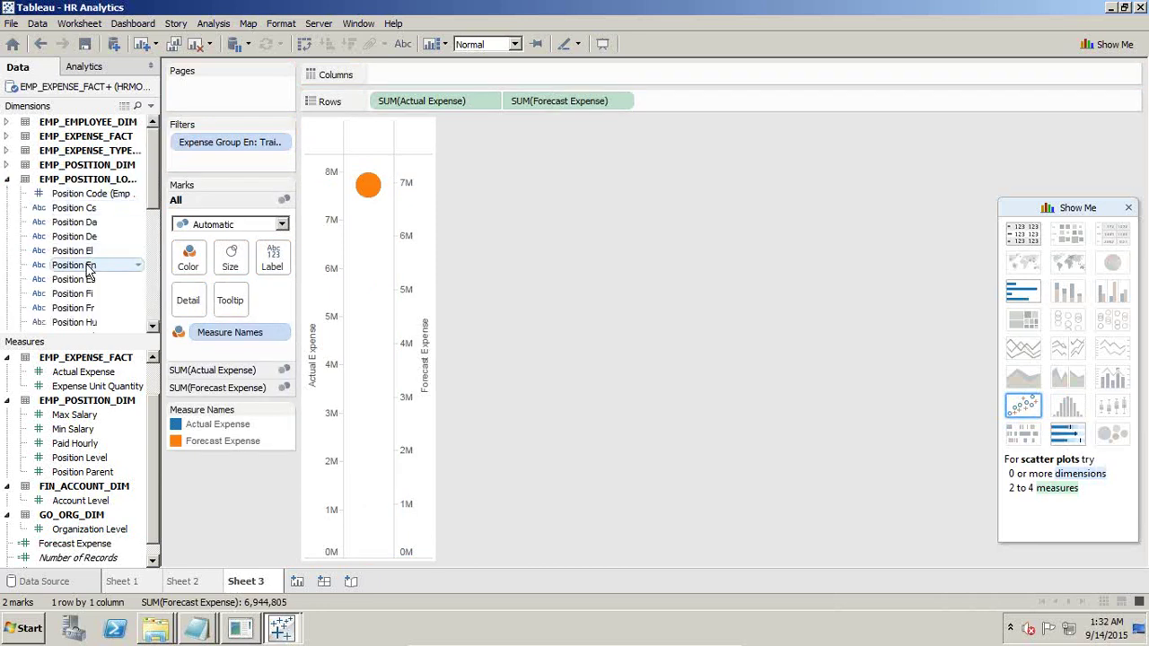
pyautogui.moveTo(86, 264); pyautogui.dragTo(412, 78)
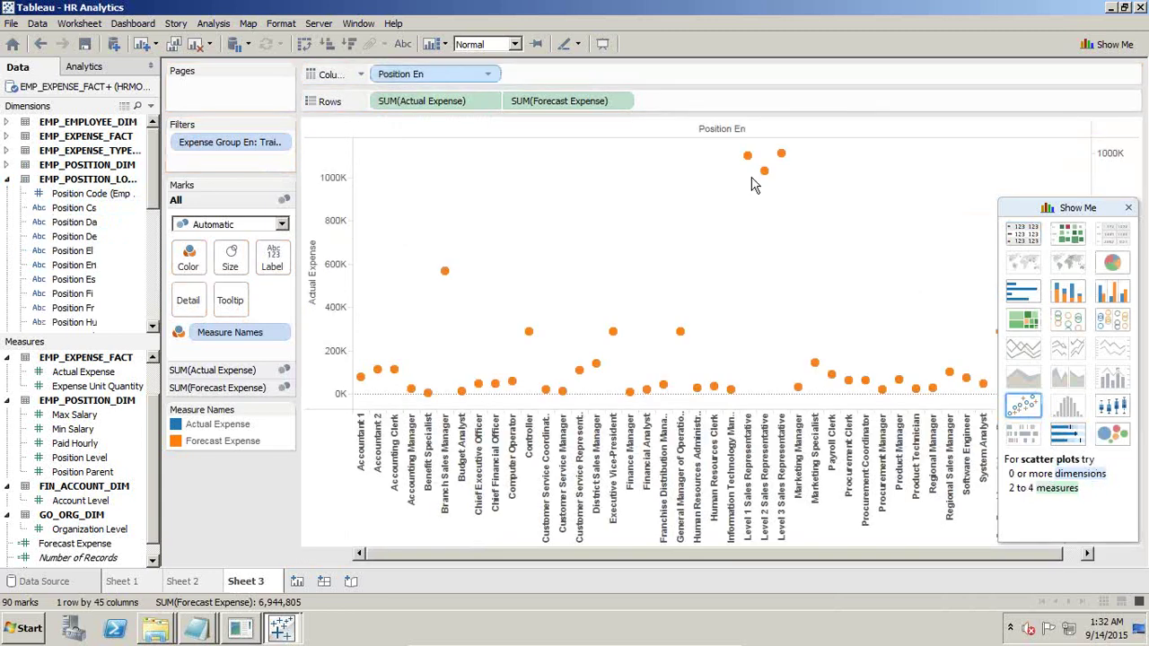
pyautogui.moveTo(435, 79); pyautogui.dragTo(236, 155)
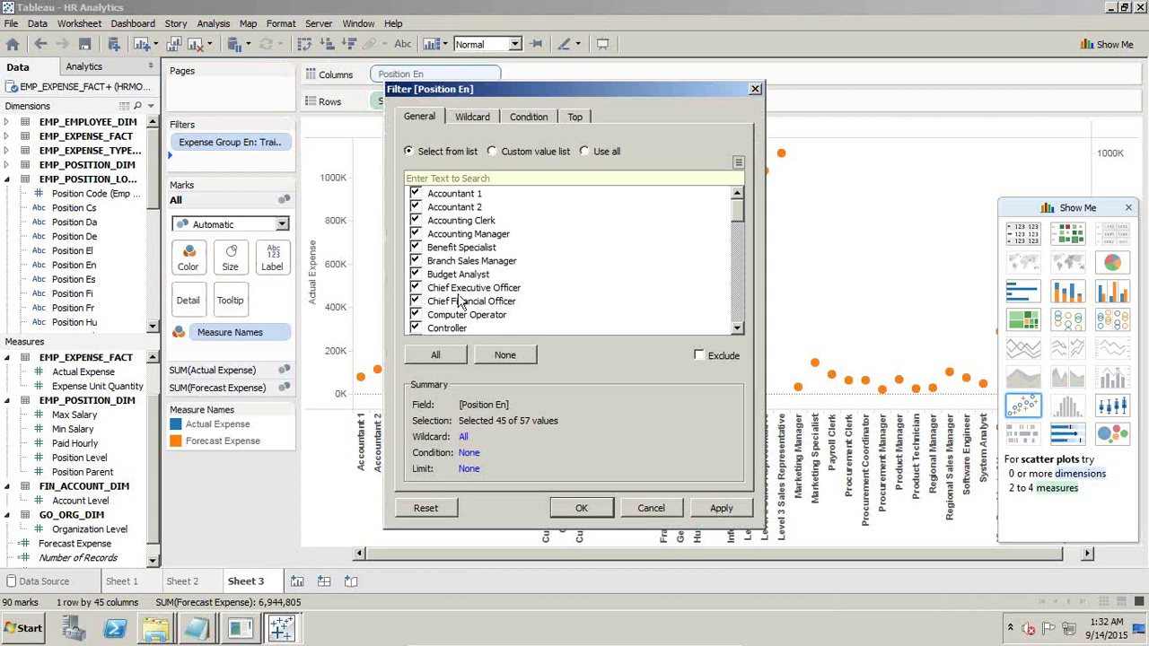
# - Filter Position En down to five positions, from Accountant 1 through Branch Sales Manager
pyautogui.click(504, 354)
pyautogui.click(416, 220)
pyautogui.click(416, 193)
pyautogui.click(416, 206)
pyautogui.click(415, 261)
pyautogui.click(721, 508)
pyautogui.click(592, 508)
# - Show on-sheet quick filters for Position En and Expense Group En
pyautogui.click(276, 165)
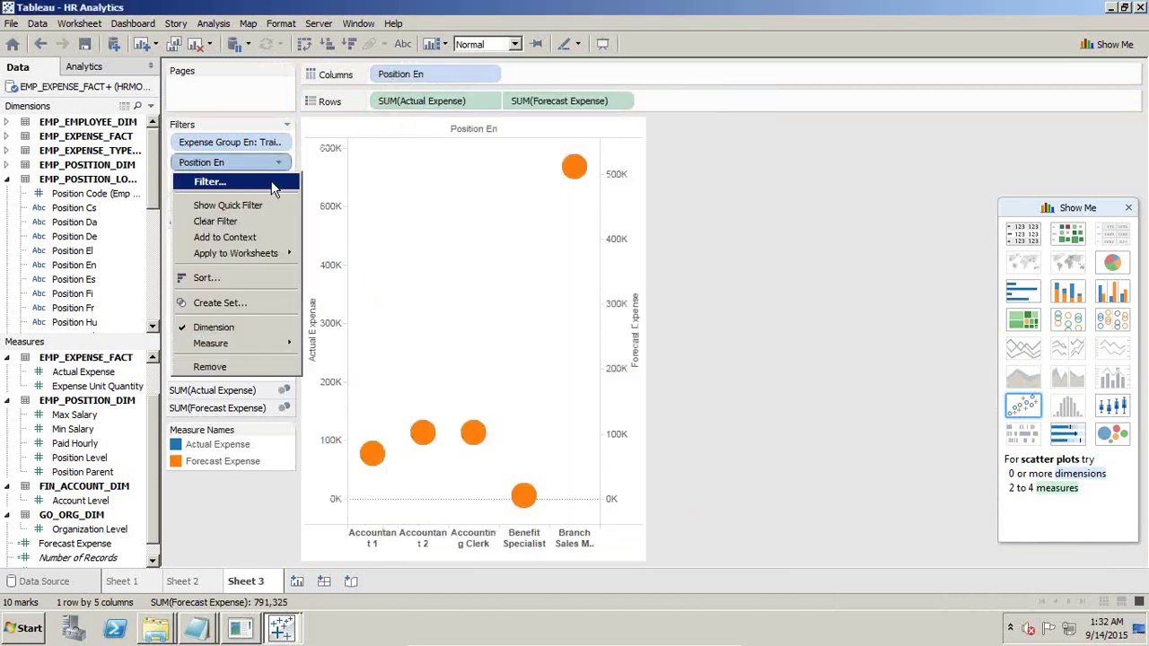
pyautogui.click(265, 205)
pyautogui.click(278, 142)
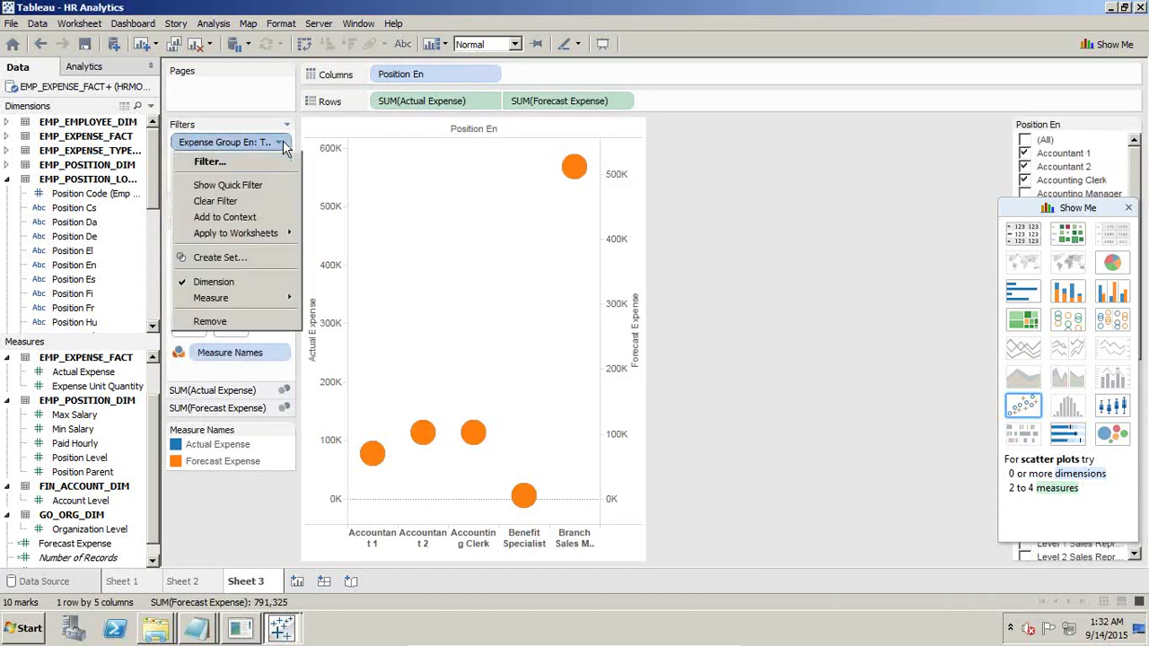
pyautogui.click(265, 186)
# - Close the Show Me panel and select the Forecast Expense axis
pyautogui.moveTo(1047, 211); pyautogui.dragTo(1004, 140)
pyautogui.click(1085, 139)
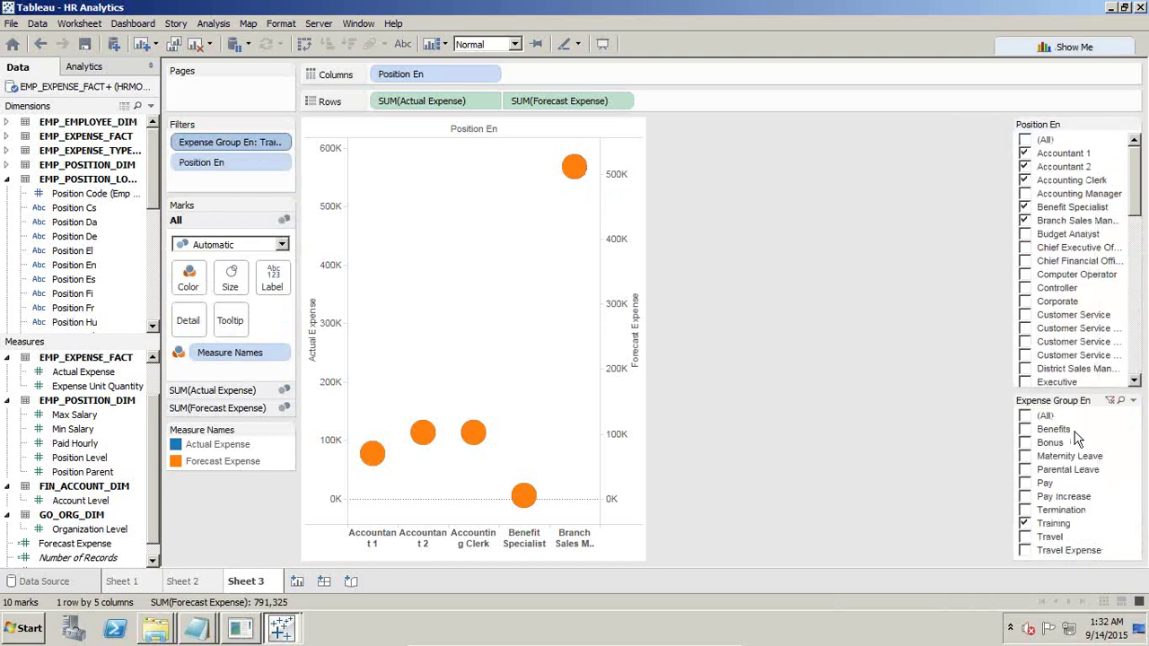
pyautogui.click(615, 267)
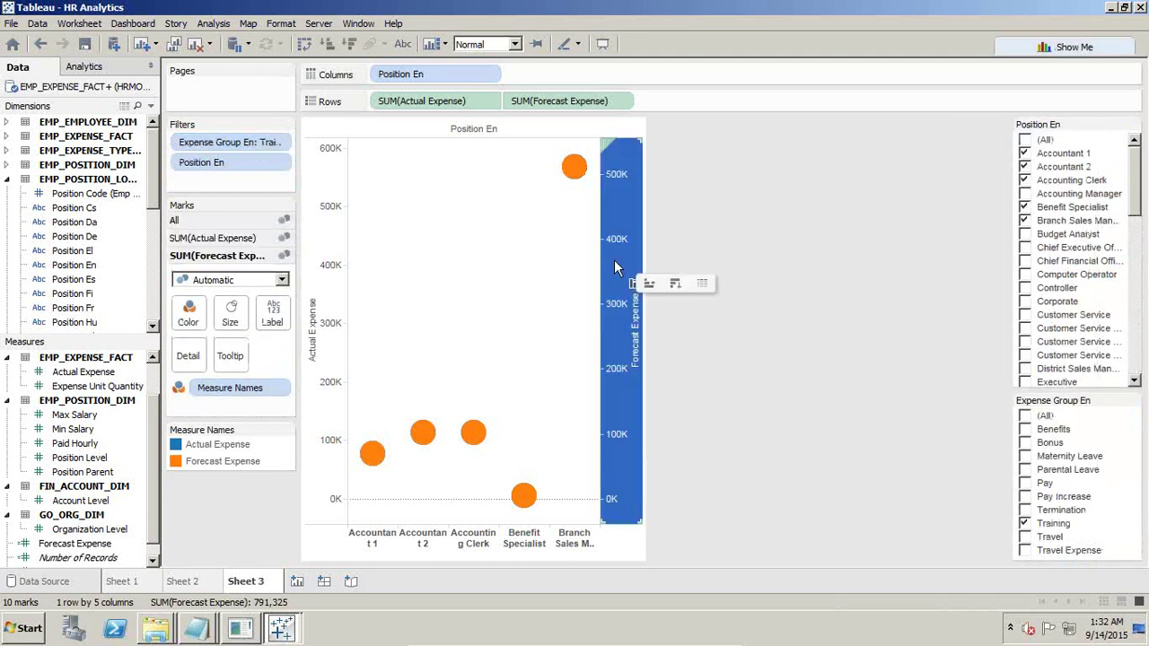
# - Synchronize the two axes, drawing Actual Expense as bars and Forecast Expense as a line
pyautogui.rightClick(617, 261)
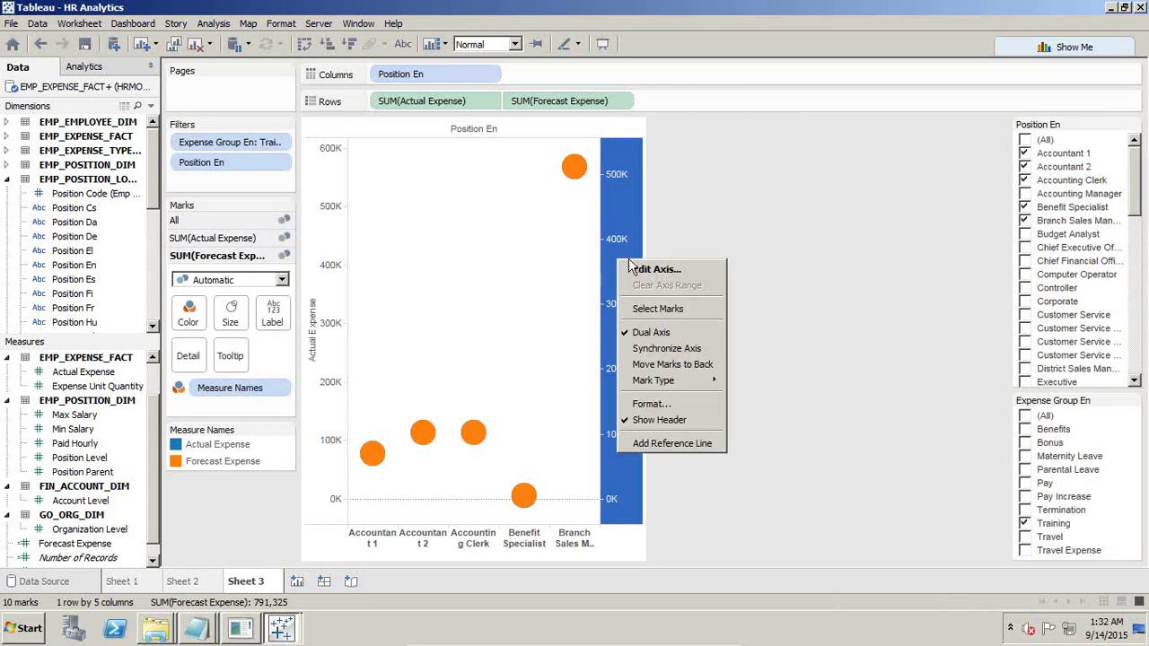
pyautogui.click(665, 350)
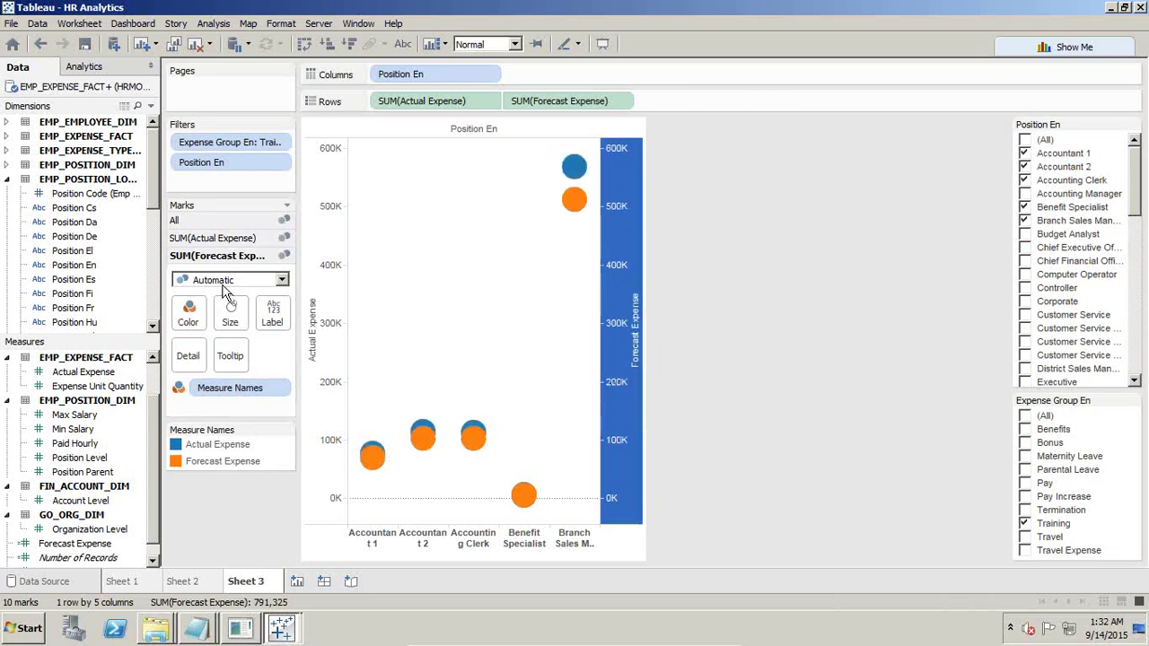
pyautogui.click(235, 238)
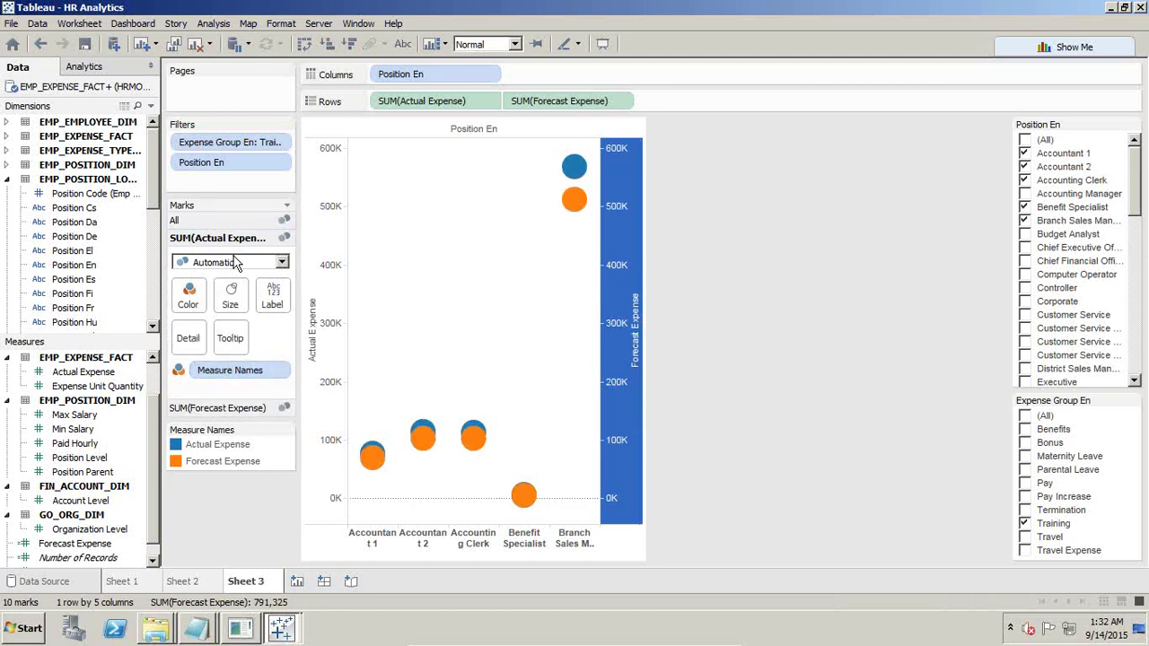
pyautogui.click(235, 261)
pyautogui.click(224, 296)
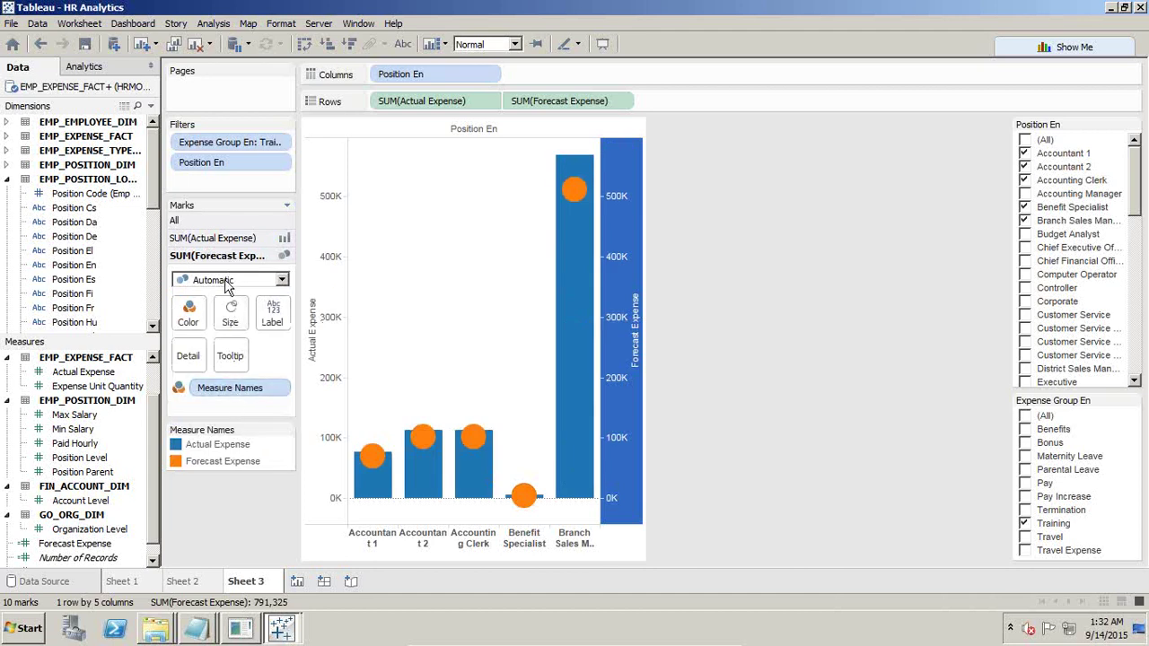
pyautogui.click(229, 280)
pyautogui.click(221, 330)
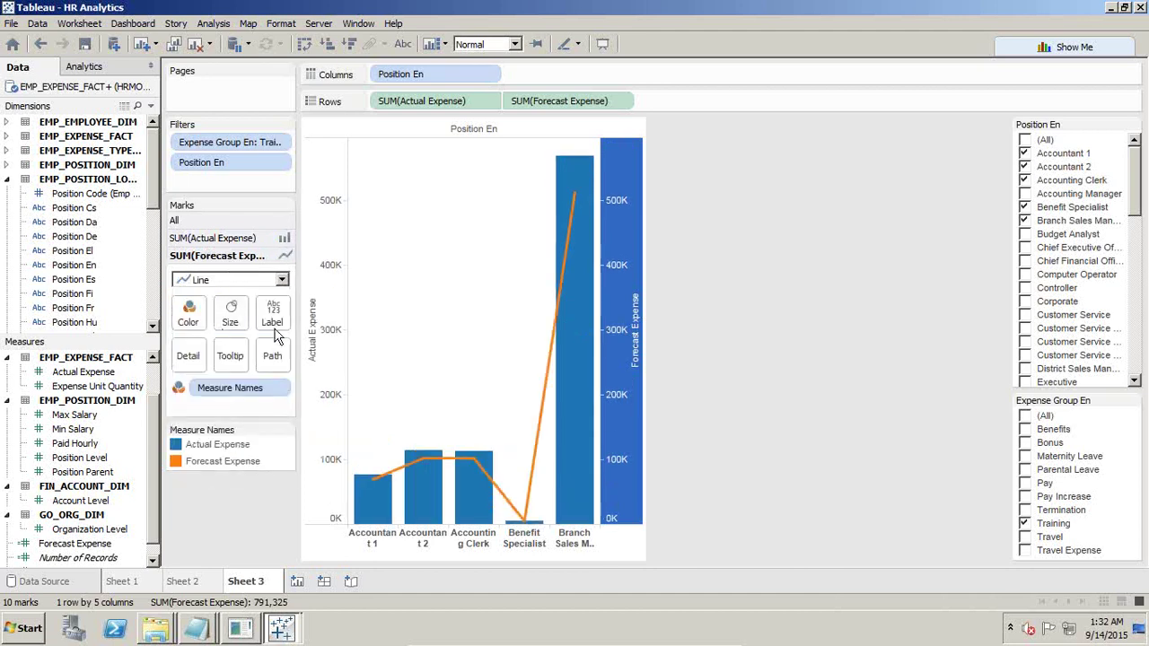
# - Move SUM(Forecast Expense) ahead of SUM(Actual Expense) on Rows to swap the axes
pyautogui.moveTo(606, 267)
pyautogui.moveTo(525, 101); pyautogui.dragTo(384, 109)
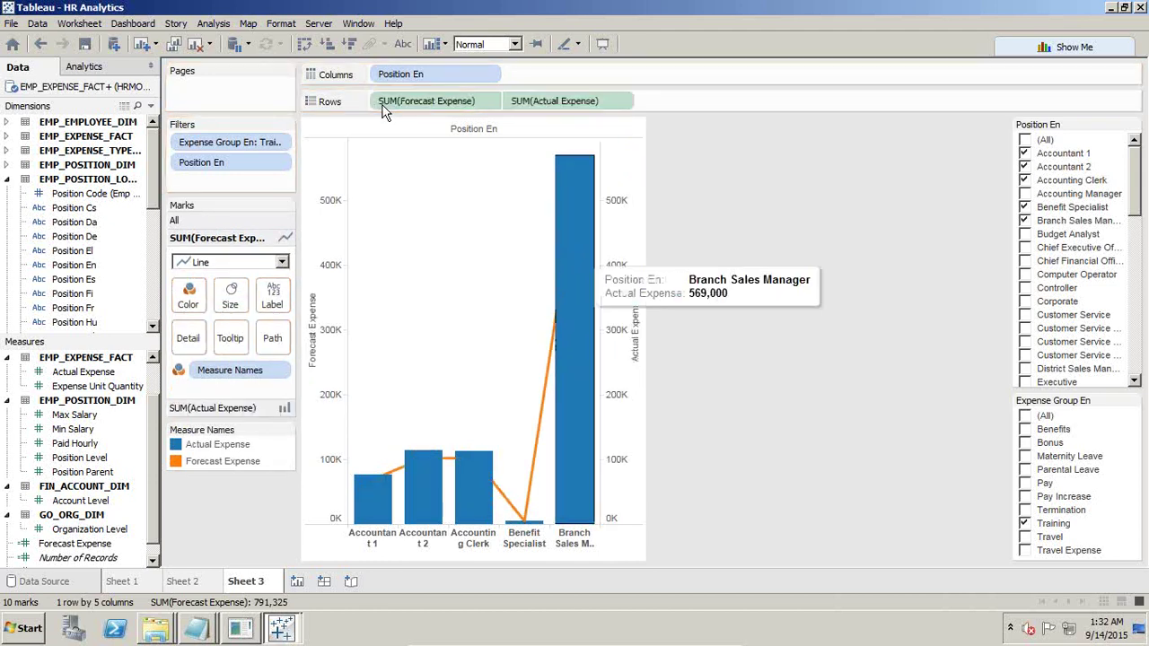
pyautogui.moveTo(555, 372)
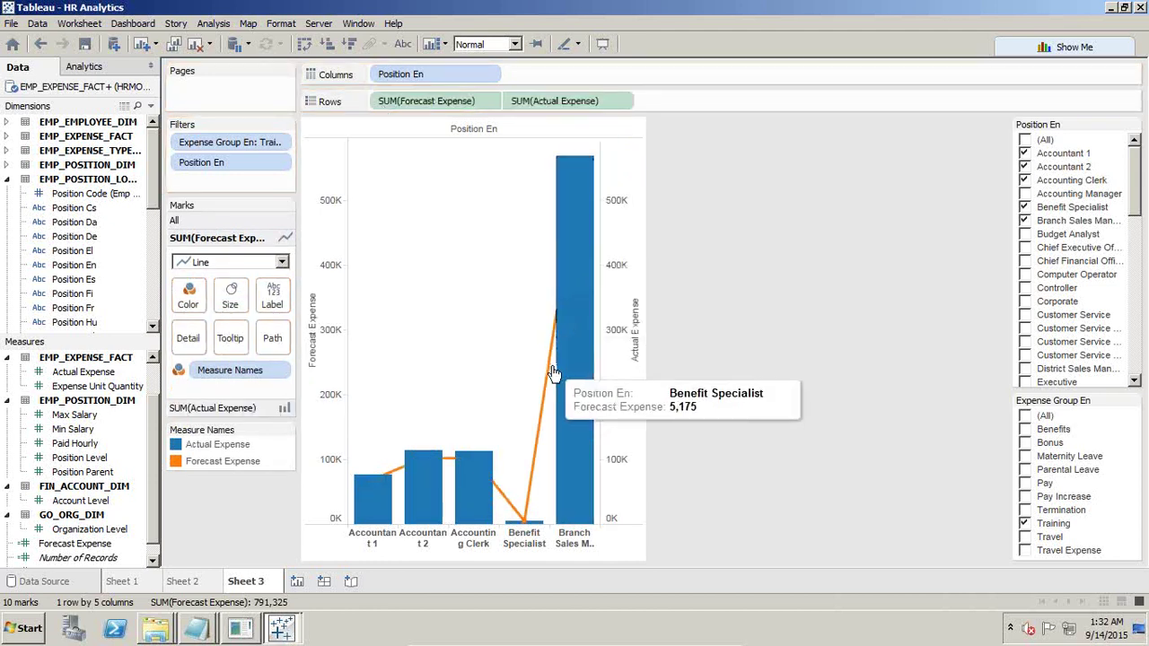
pyautogui.moveTo(565, 408)
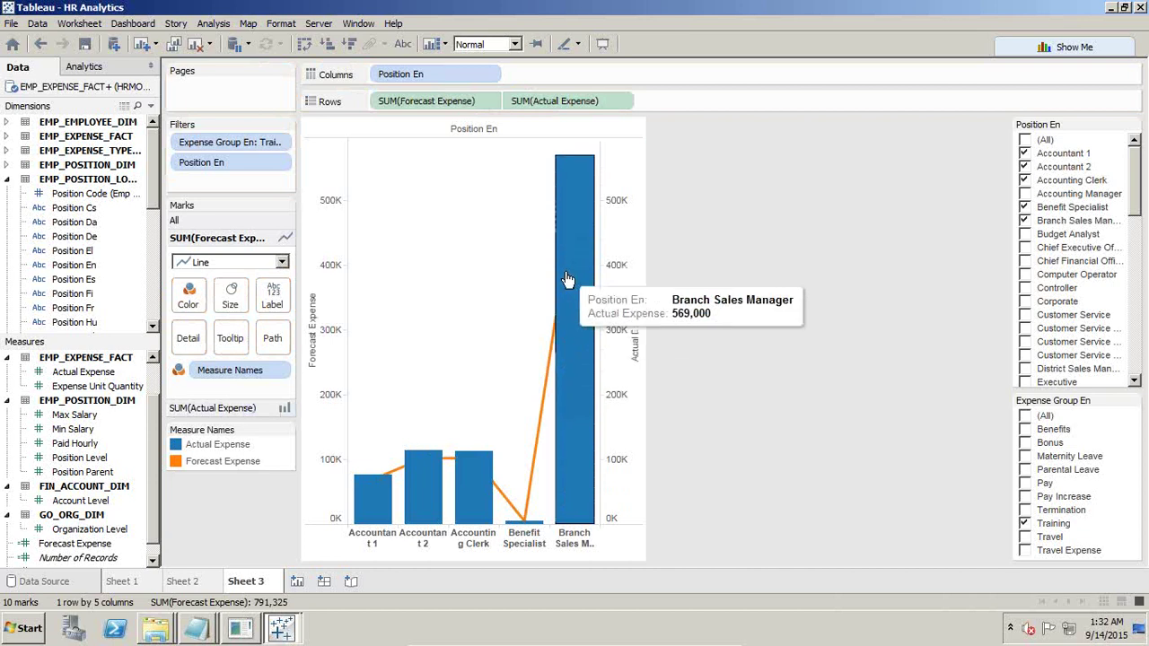
# - Try a lower transparency on the Forecast Expense line, then reset it to fully opaque
pyautogui.click(189, 295)
pyautogui.moveTo(264, 386); pyautogui.dragTo(237, 388)
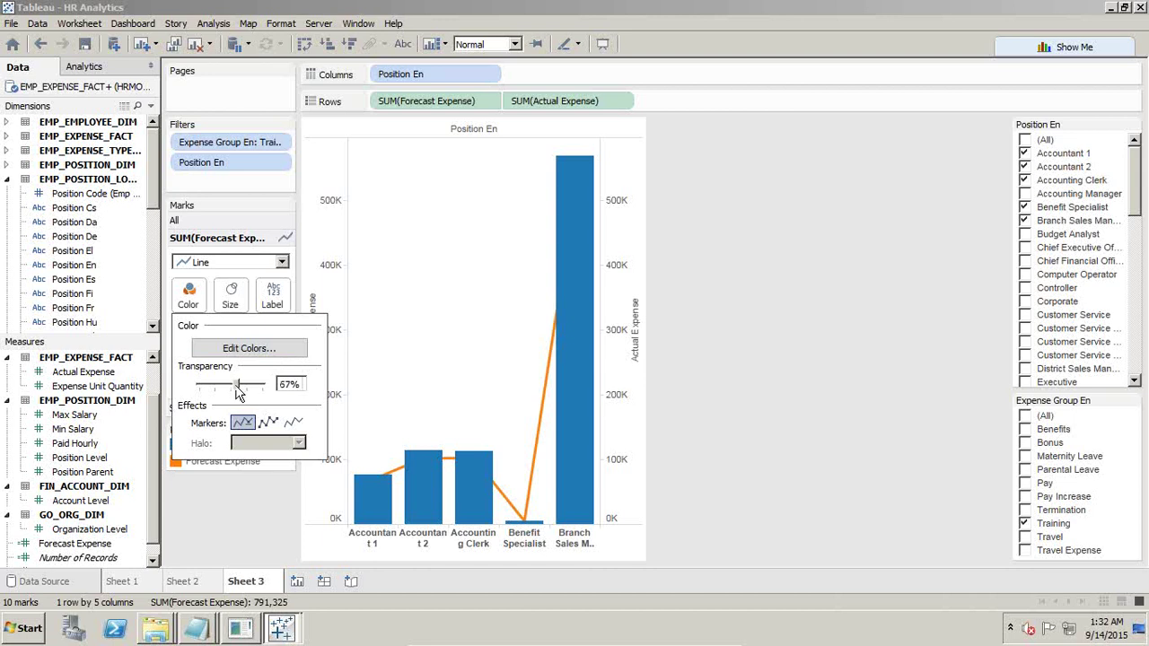
pyautogui.click(704, 352)
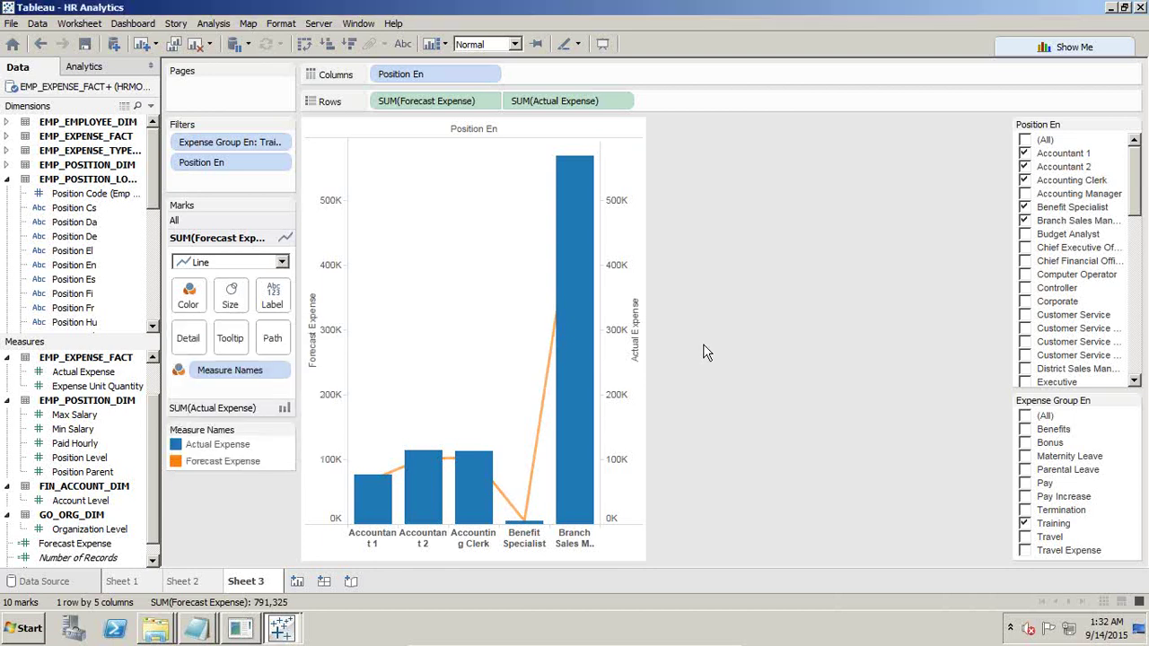
pyautogui.click(231, 408)
pyautogui.click(238, 239)
pyautogui.click(189, 294)
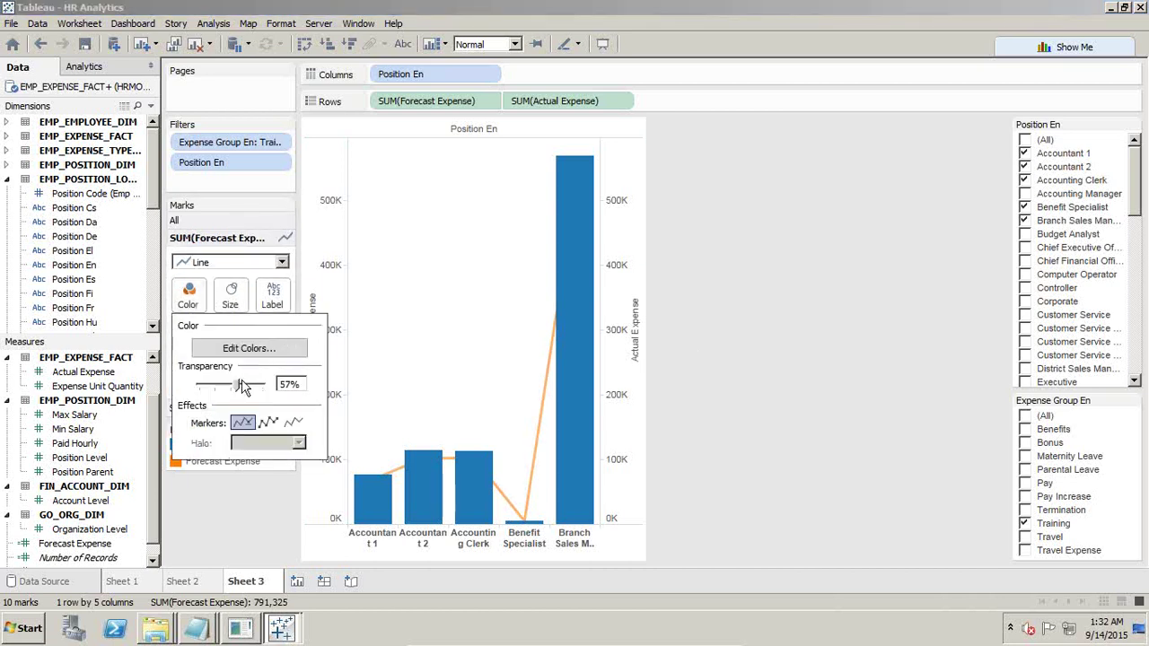
pyautogui.moveTo(238, 385); pyautogui.dragTo(267, 385)
pyautogui.click(671, 297)
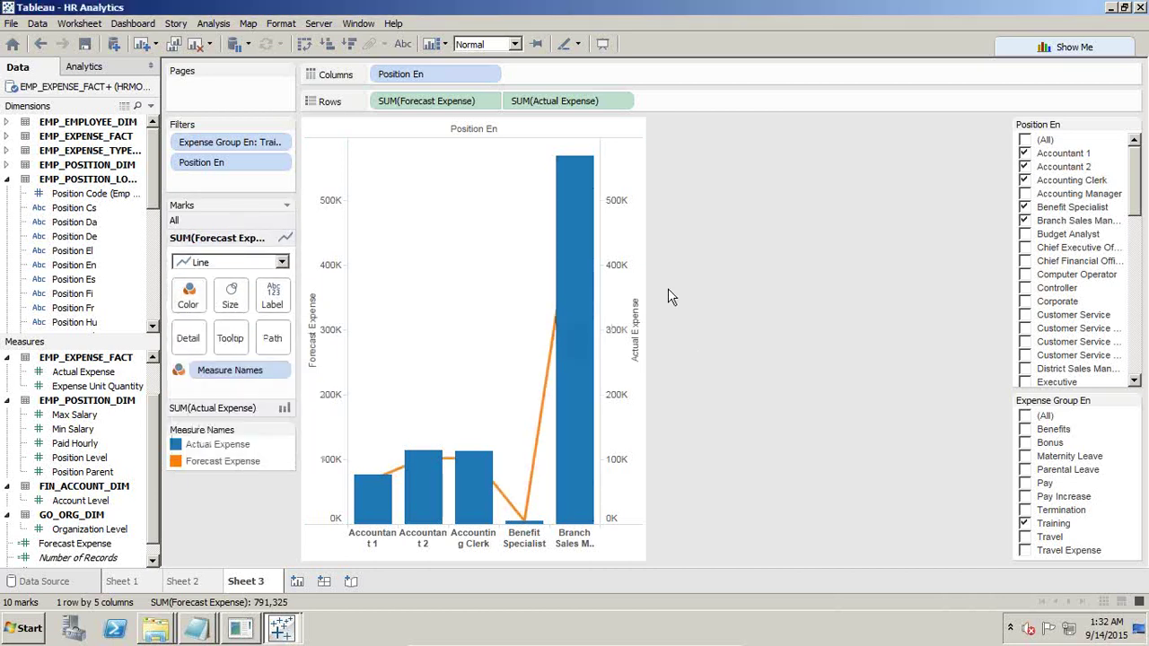
pyautogui.click(213, 408)
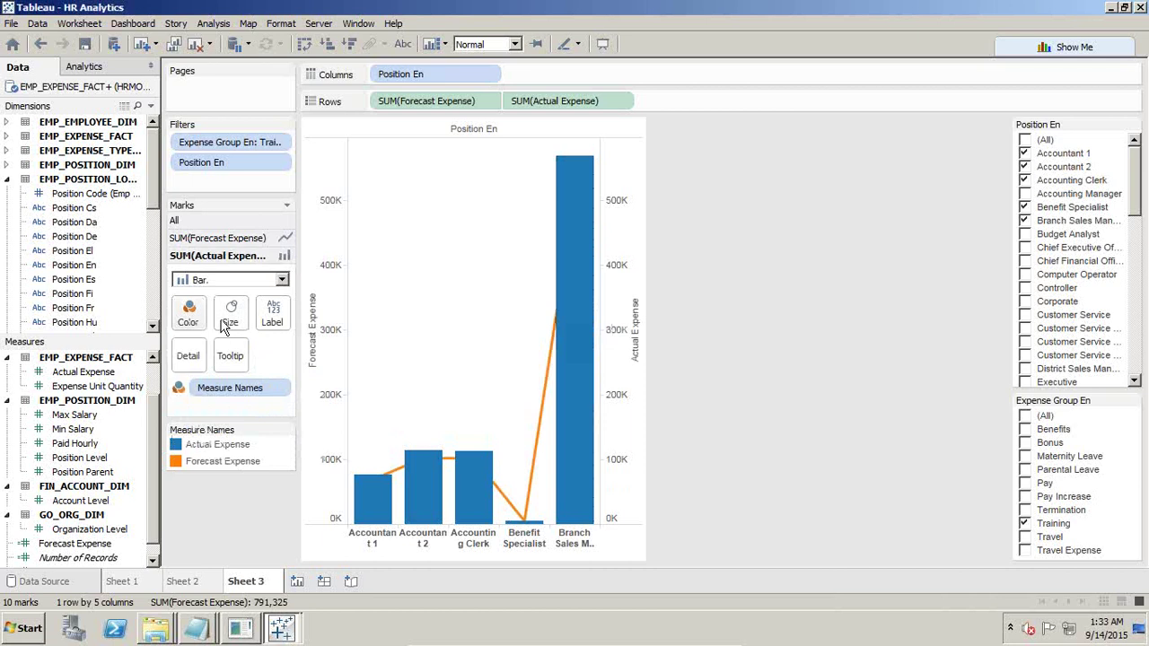
pyautogui.click(189, 312)
# - Set the Actual Expense bars to about half transparency and label them with Actual Expense values
pyautogui.moveTo(265, 402); pyautogui.dragTo(234, 408)
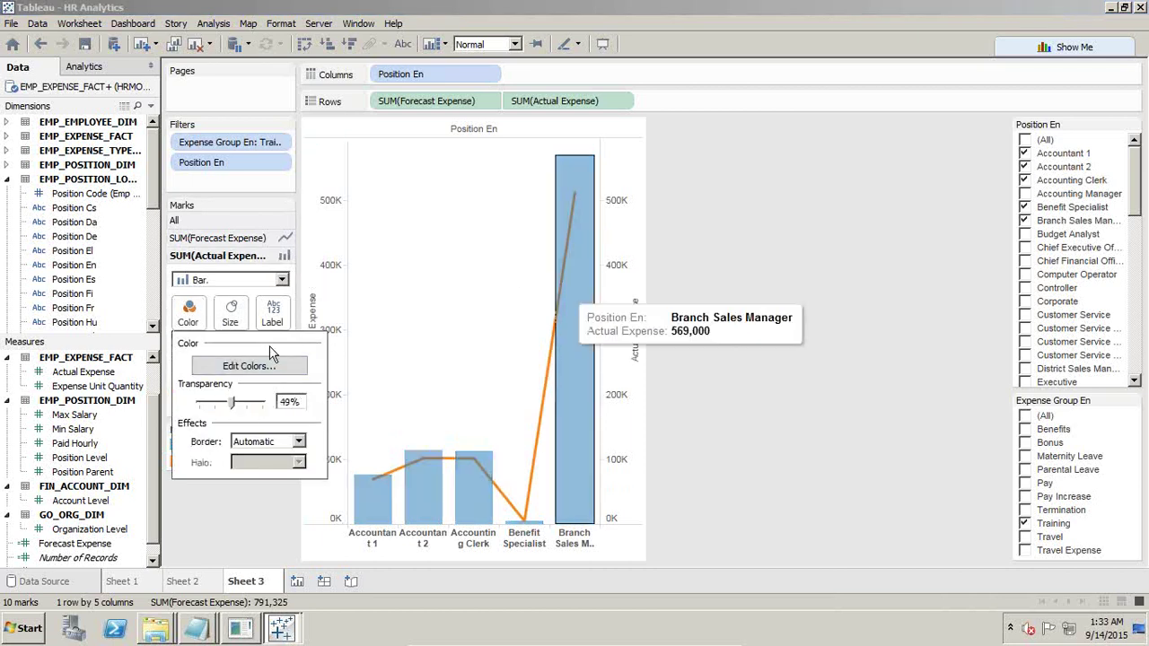
pyautogui.moveTo(231, 404); pyautogui.dragTo(274, 402)
pyautogui.click(682, 332)
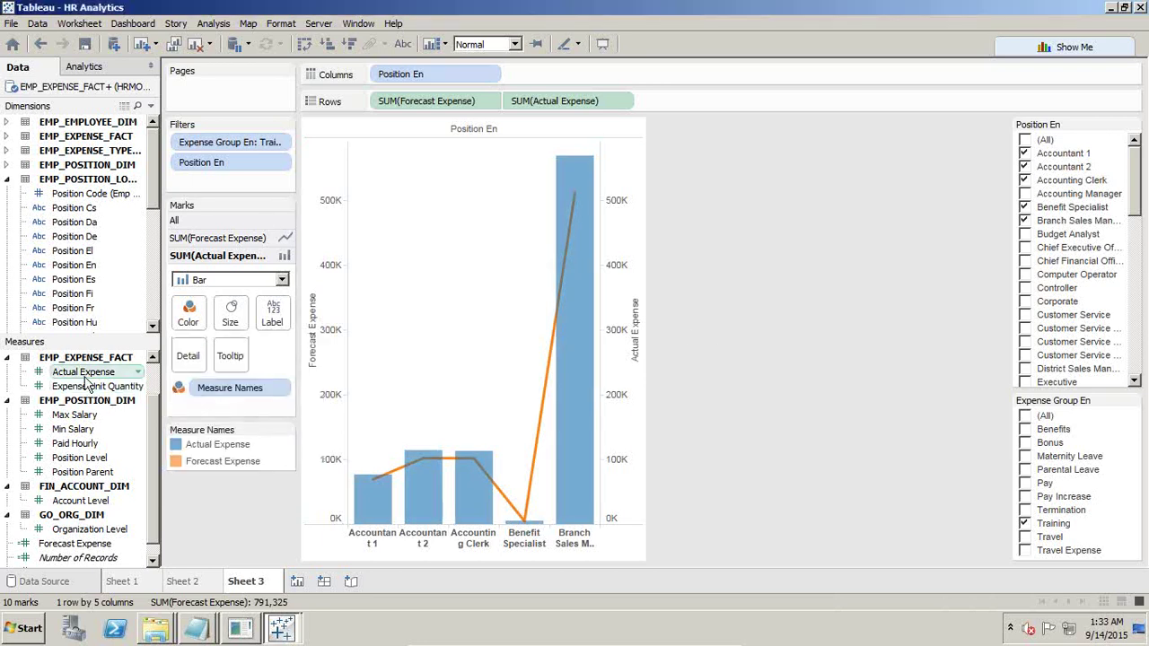
pyautogui.click(211, 239)
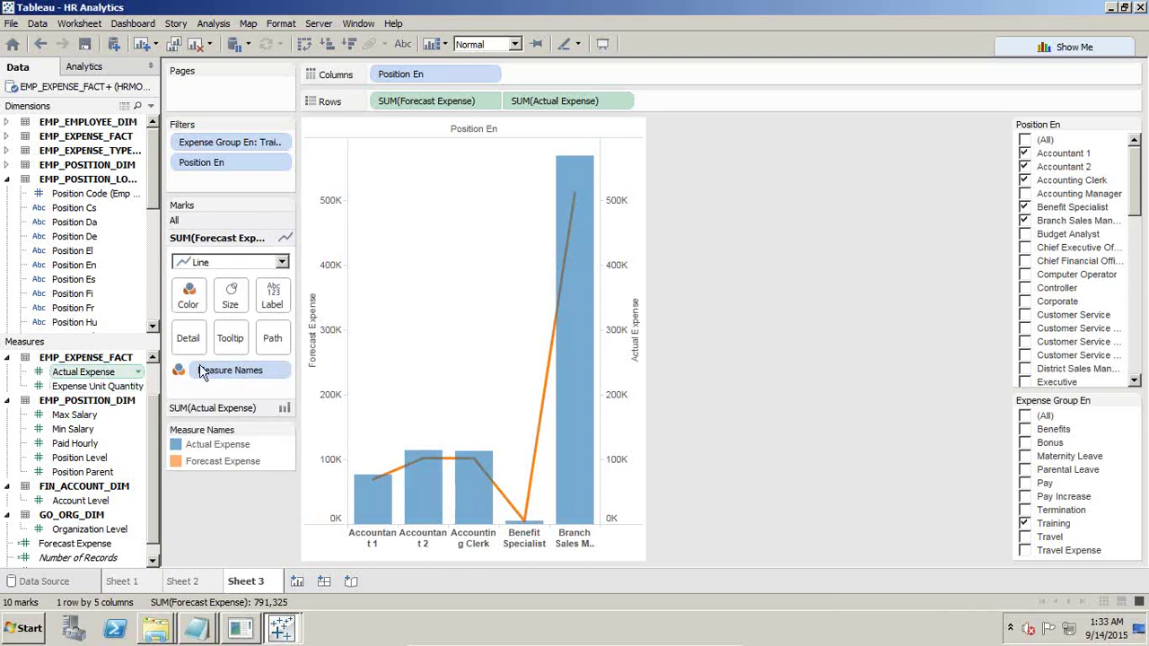
pyautogui.click(213, 408)
pyautogui.moveTo(84, 372); pyautogui.dragTo(276, 314)
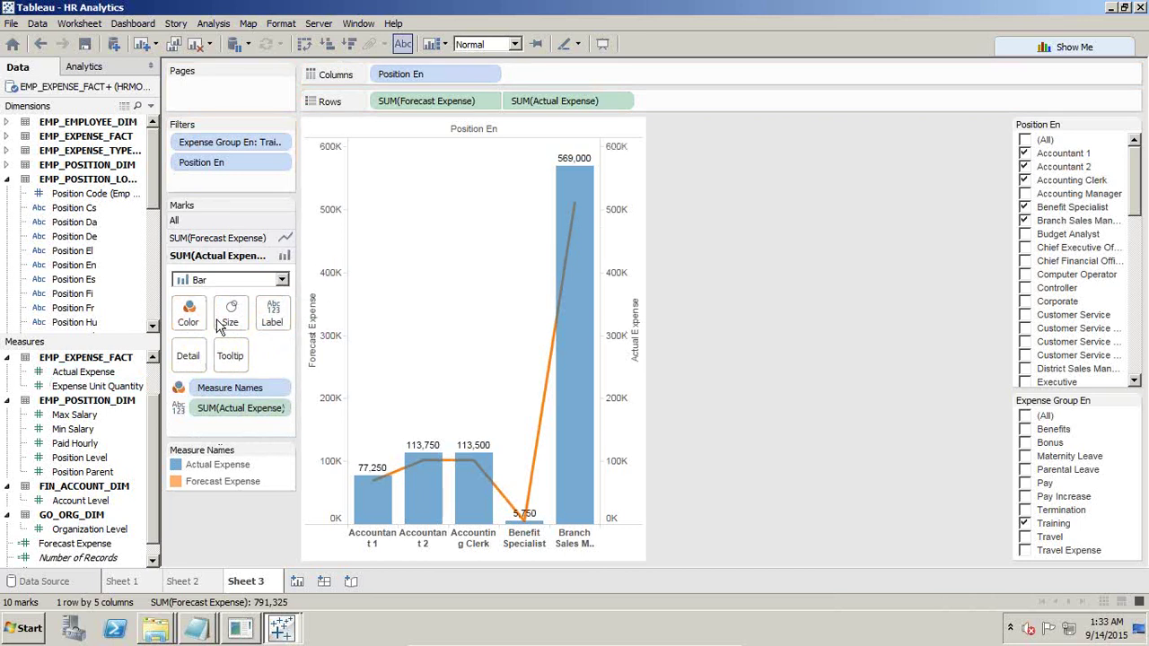
# - Label the forecast line with Forecast Expense values and select the Branch Sales Manager and Accountant 2 bars
pyautogui.click(97, 548)
pyautogui.moveTo(64, 549); pyautogui.dragTo(269, 301)
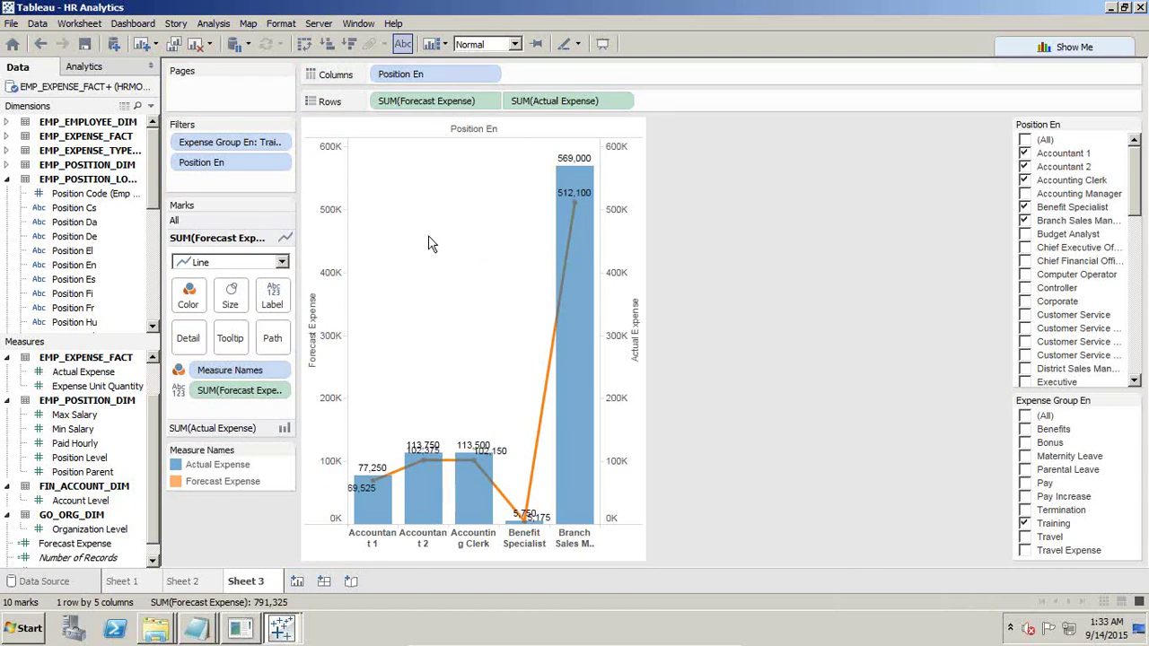
pyautogui.click(575, 158)
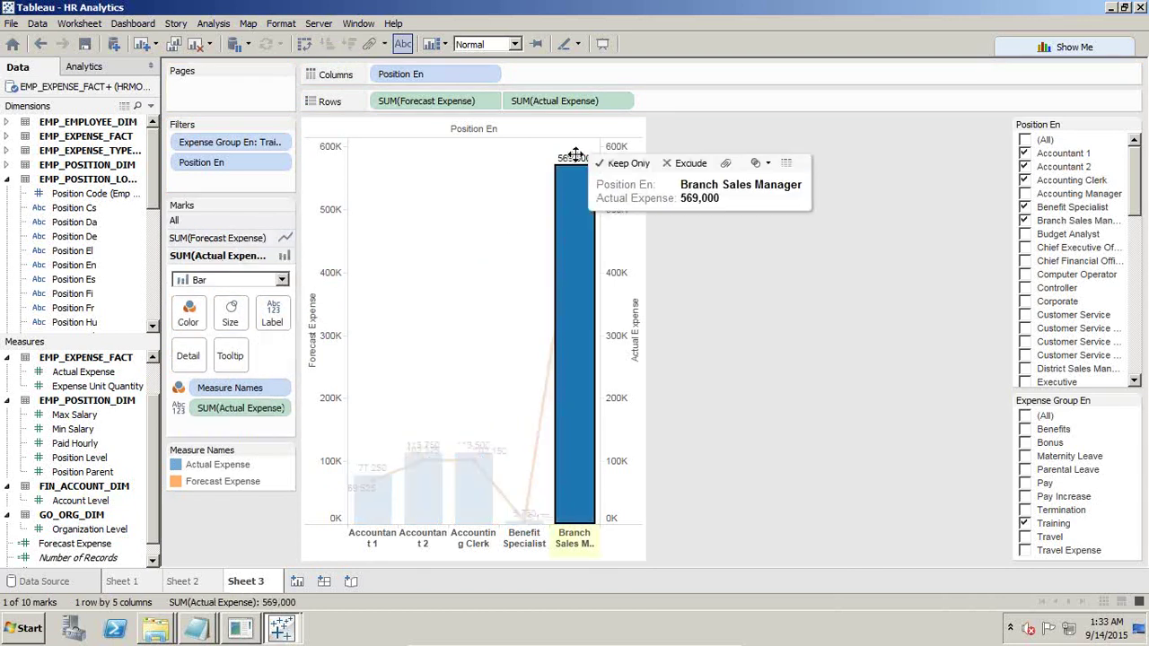
pyautogui.click(424, 460)
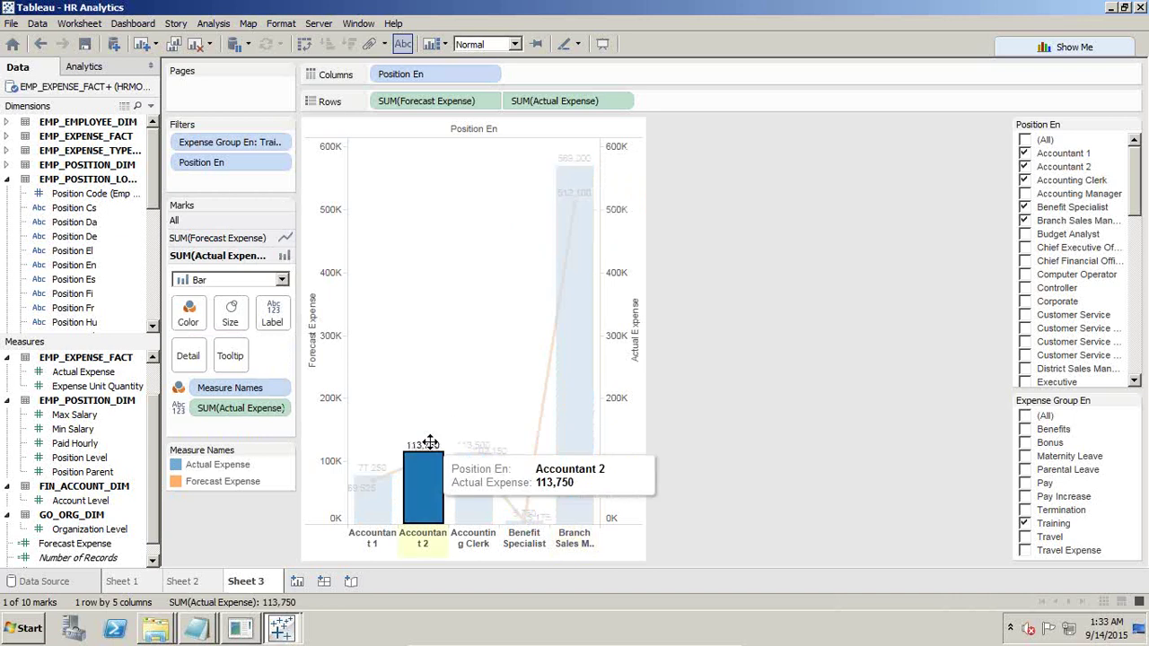
# - Make the Actual Expense bar label font red and bold
pyautogui.click(273, 313)
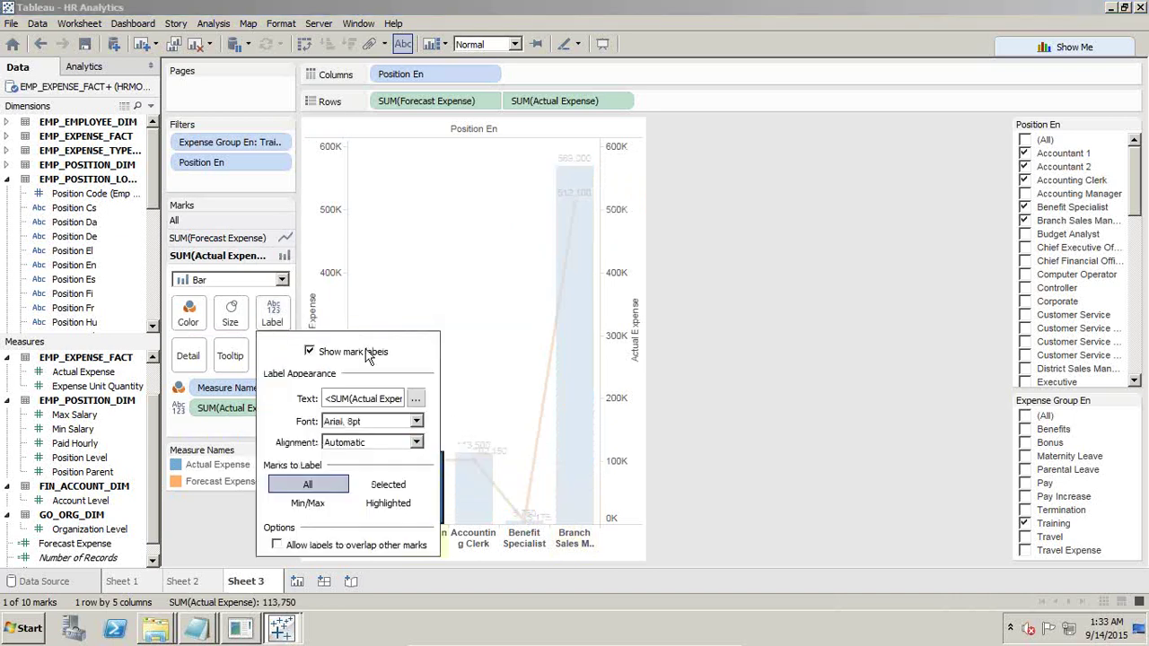
pyautogui.click(416, 423)
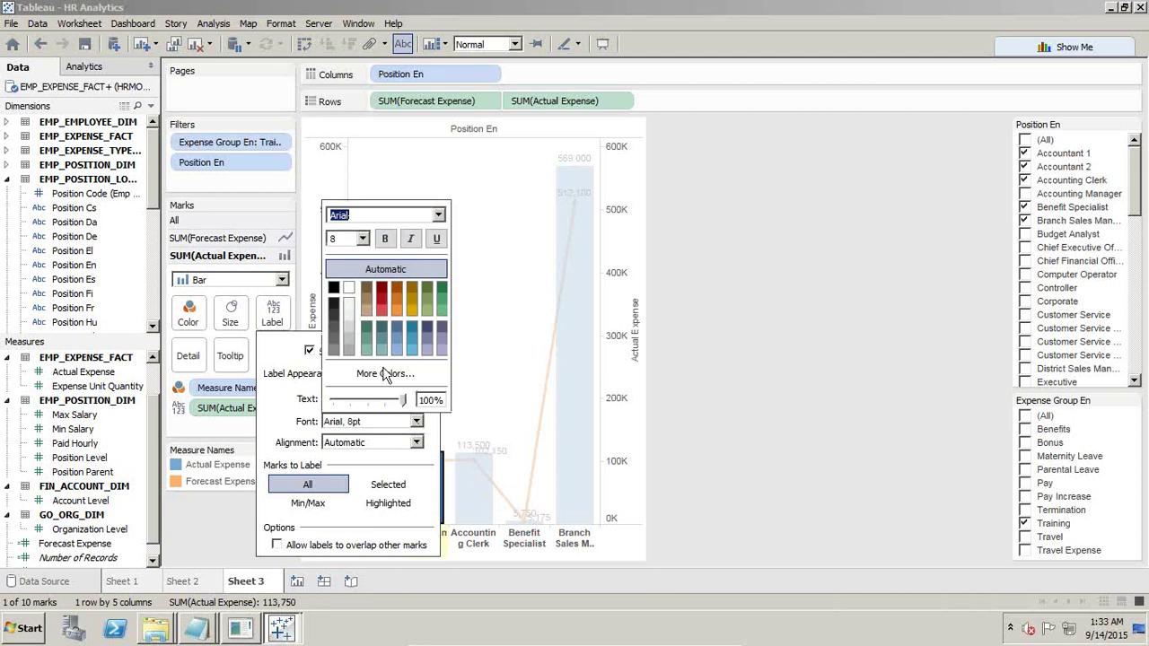
pyautogui.click(383, 299)
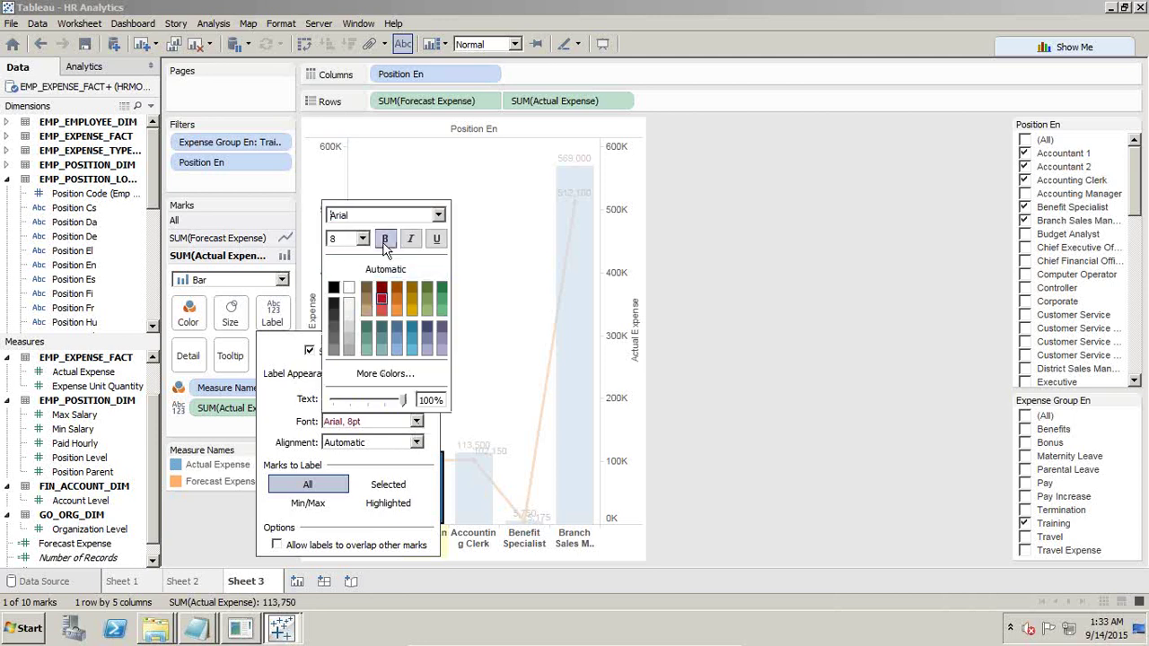
pyautogui.click(385, 240)
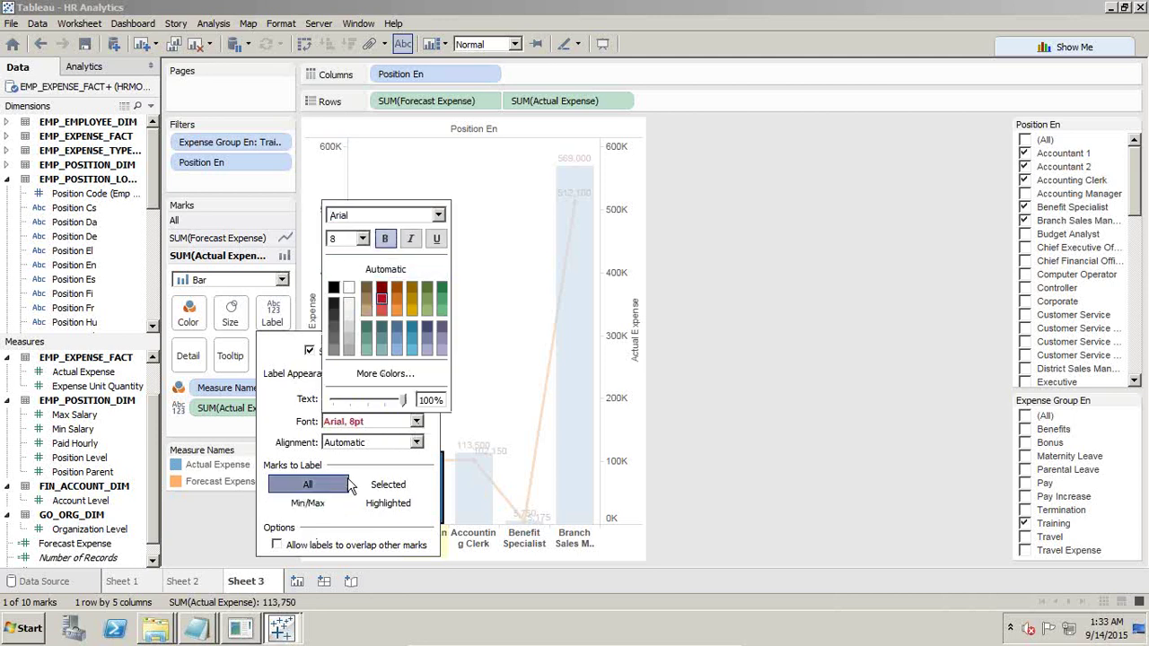
pyautogui.click(483, 412)
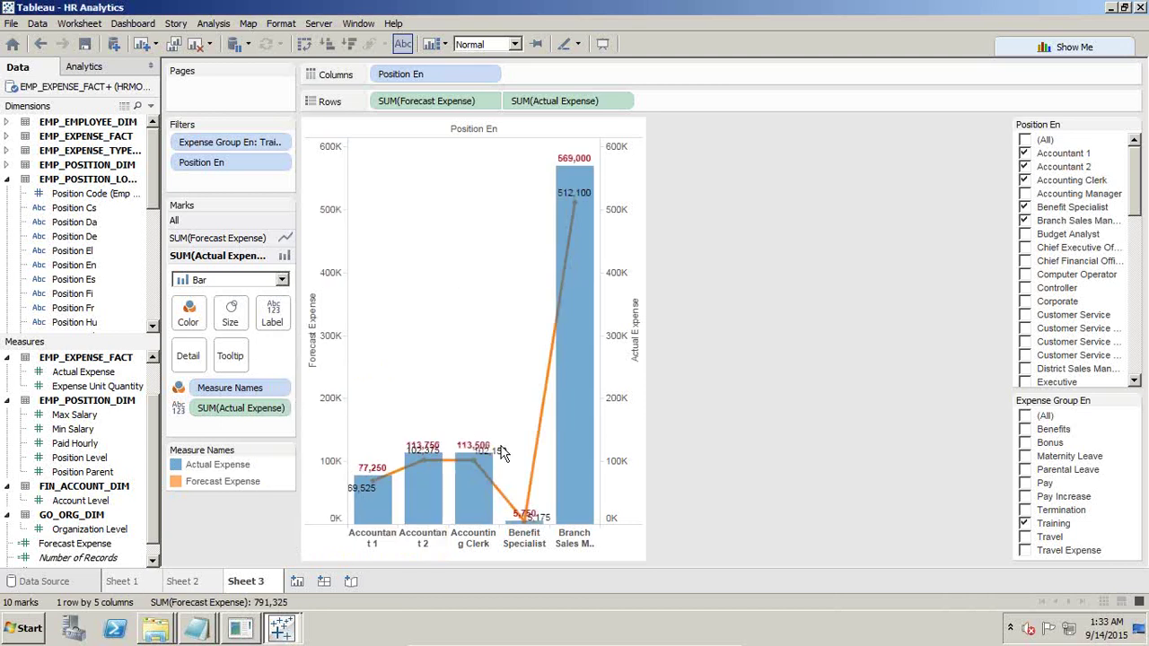
# - Open the Format pane from a bar mark's context menu
pyautogui.click(576, 156)
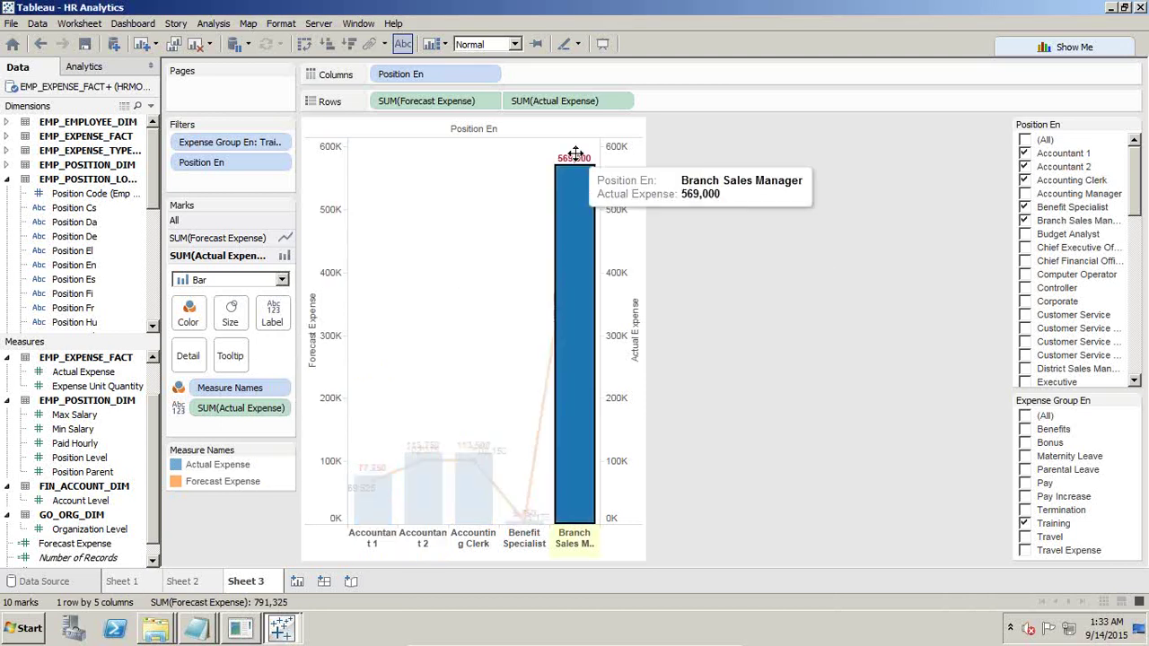
pyautogui.rightClick(577, 159)
pyautogui.click(475, 422)
pyautogui.click(471, 446)
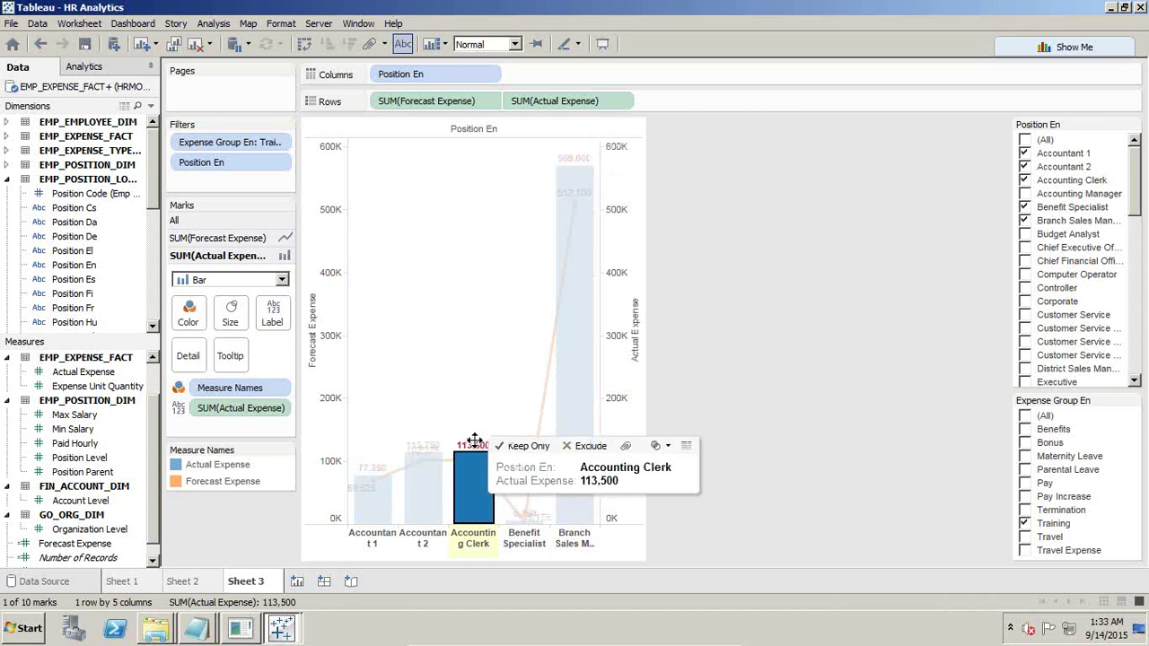
pyautogui.rightClick(475, 440)
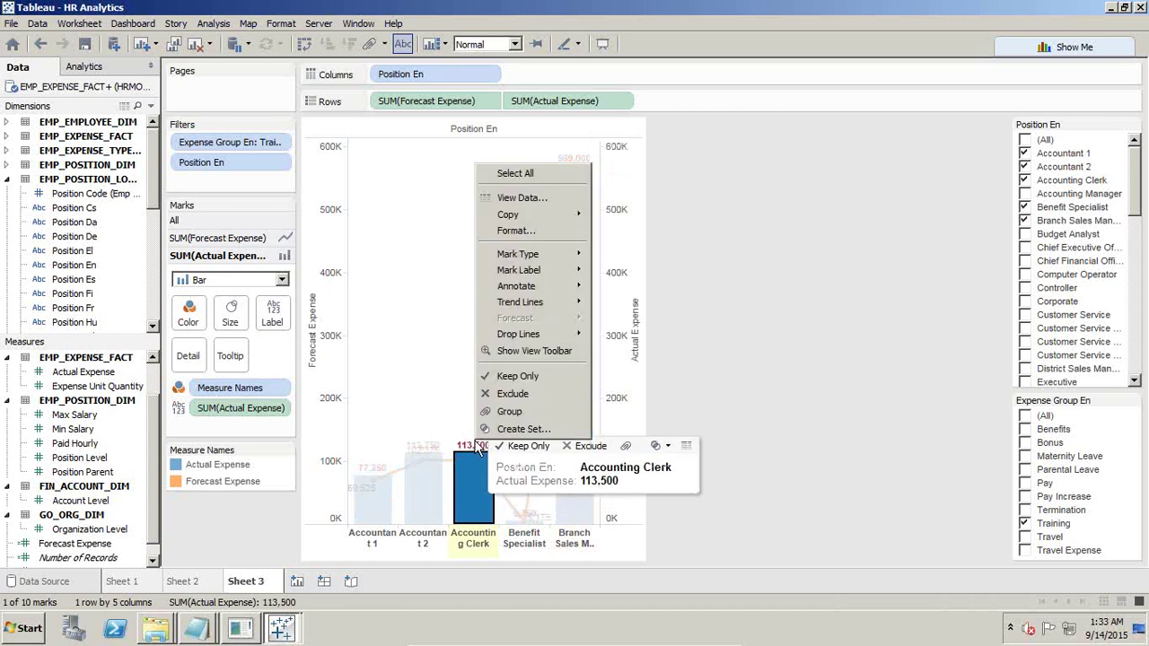
pyautogui.click(516, 231)
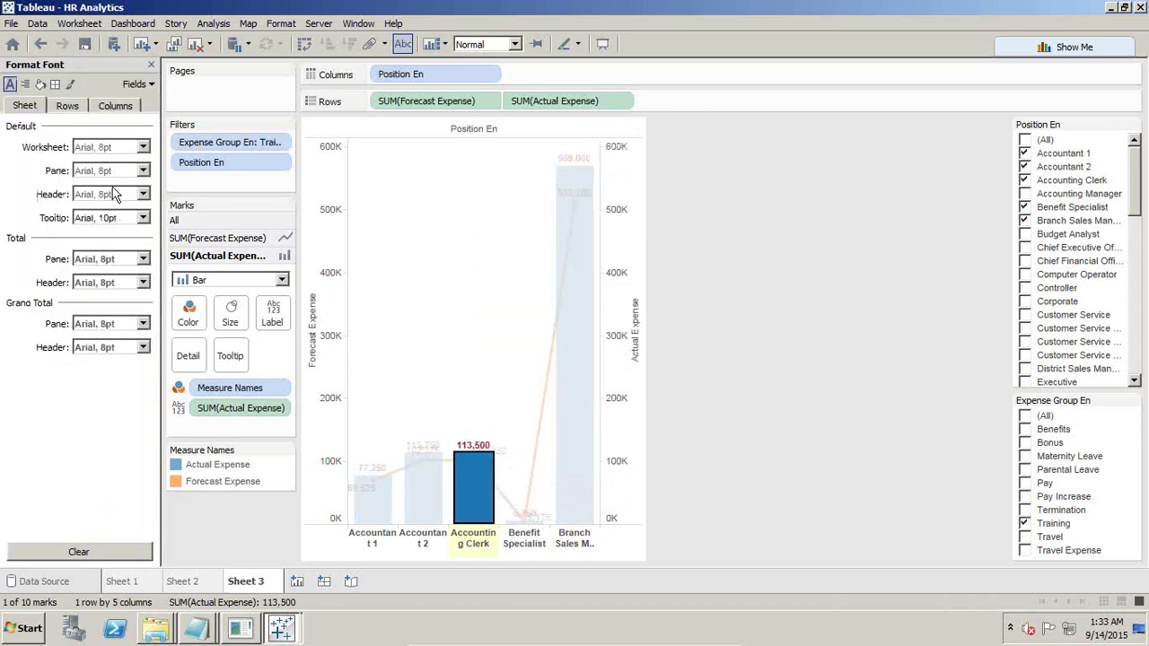
# - Format SUM(Forecast Expense) pane numbers as Currency (Standard) with English (United States) locale
pyautogui.click(72, 113)
pyautogui.click(113, 106)
pyautogui.click(139, 84)
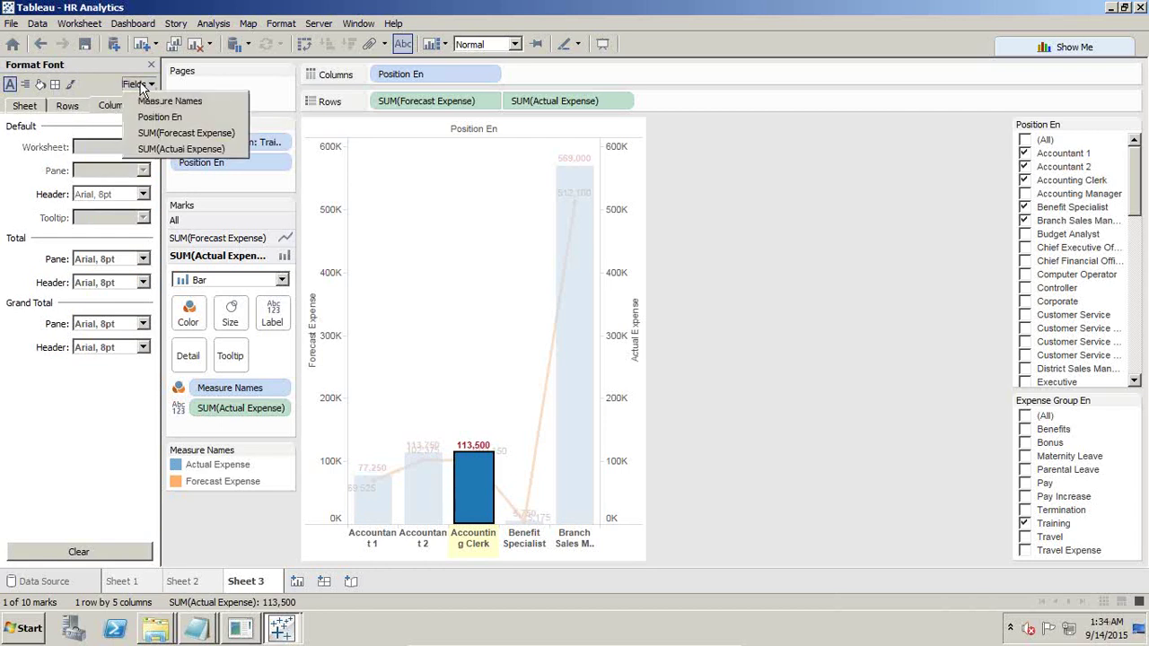
pyautogui.click(164, 140)
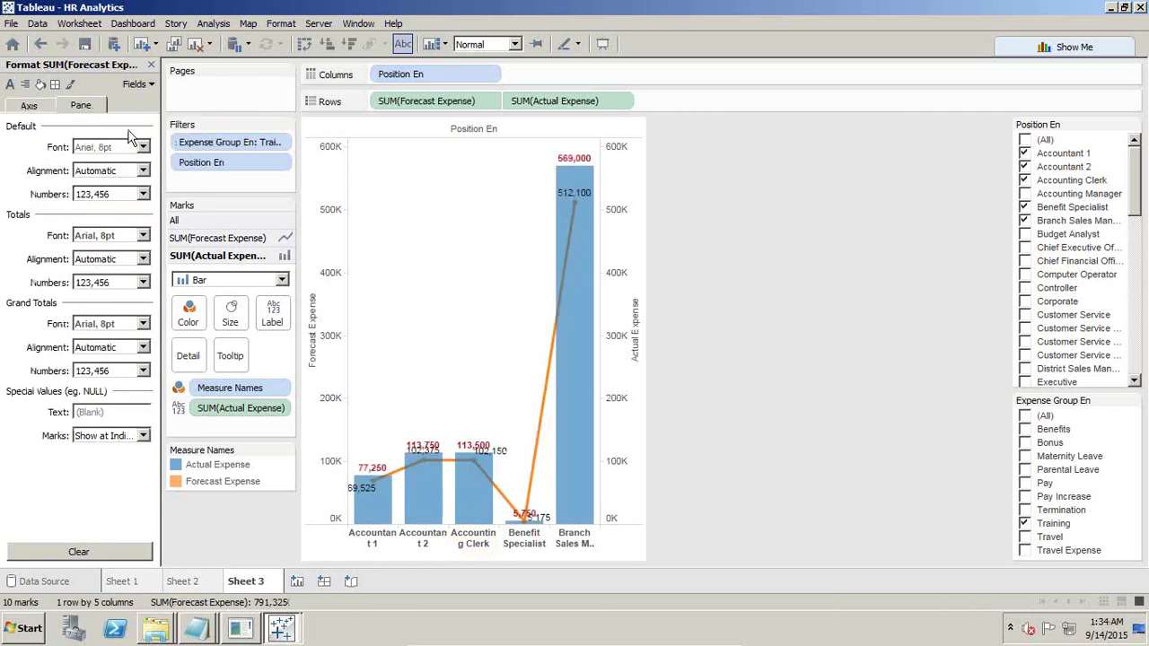
pyautogui.click(114, 196)
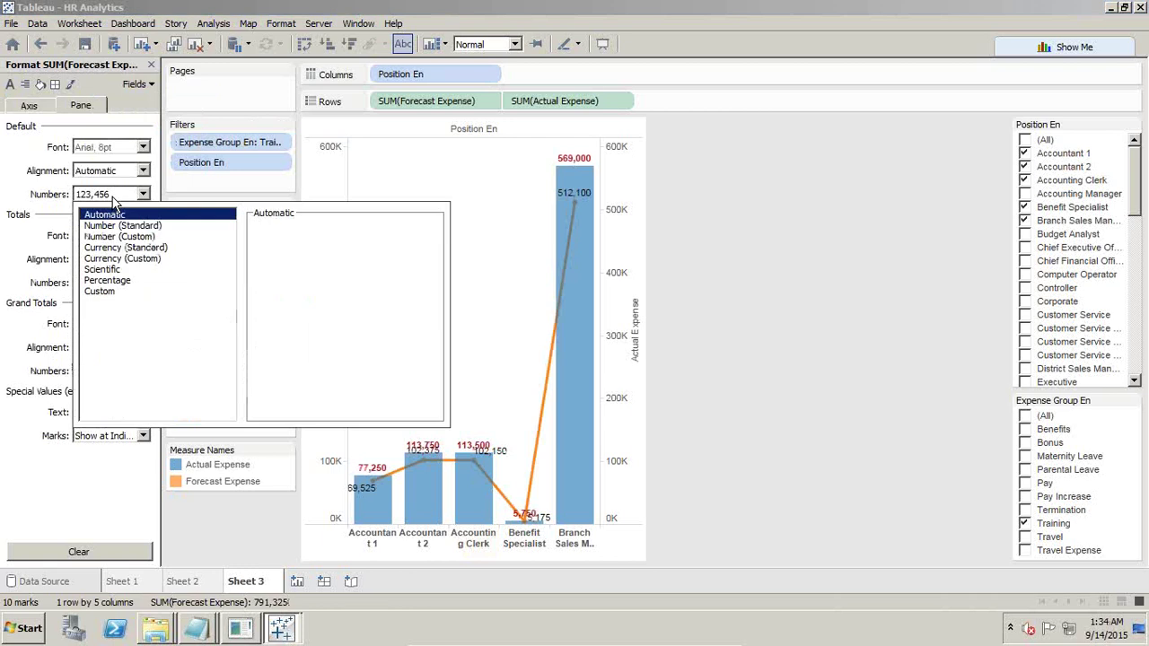
pyautogui.click(126, 248)
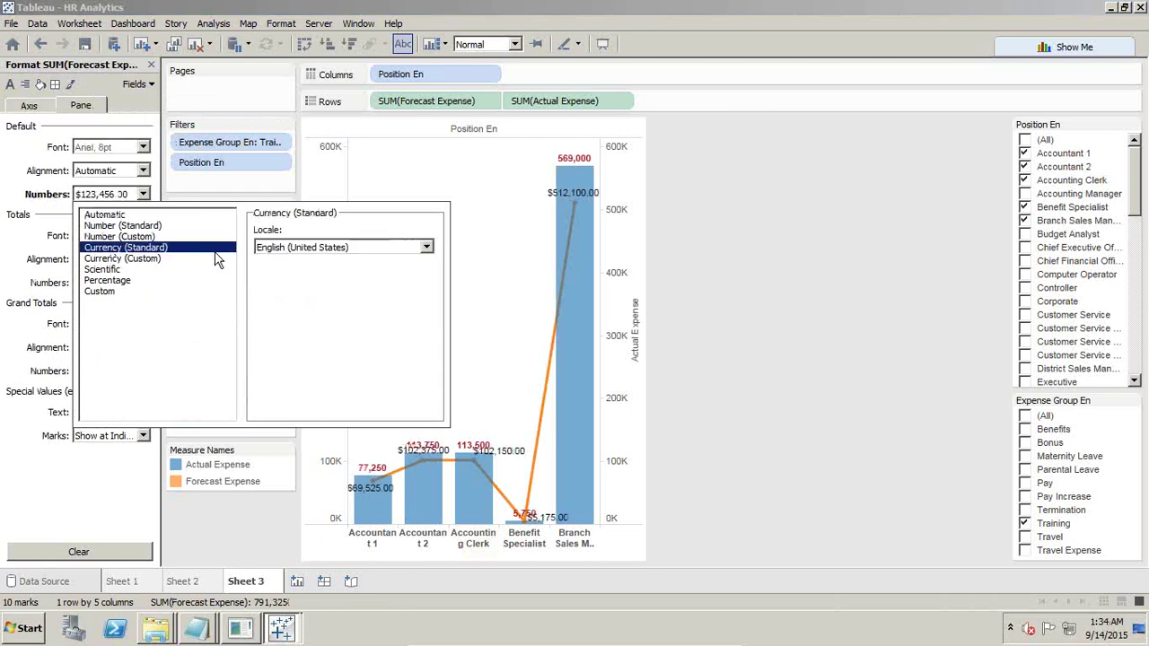
pyautogui.click(343, 248)
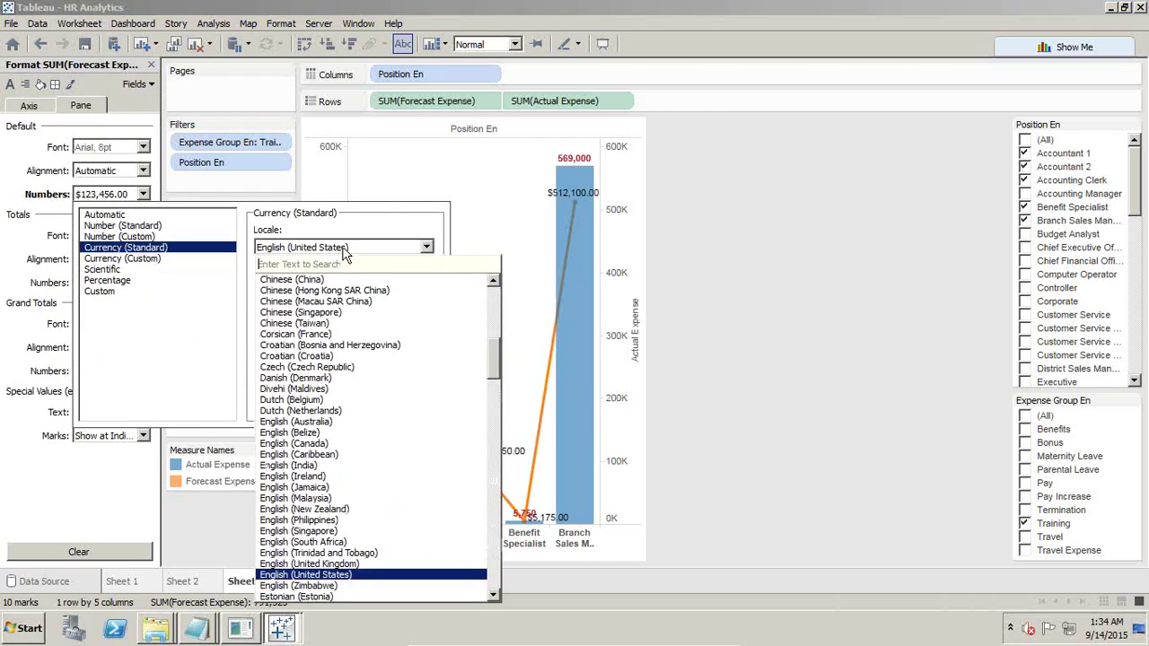
pyautogui.click(342, 250)
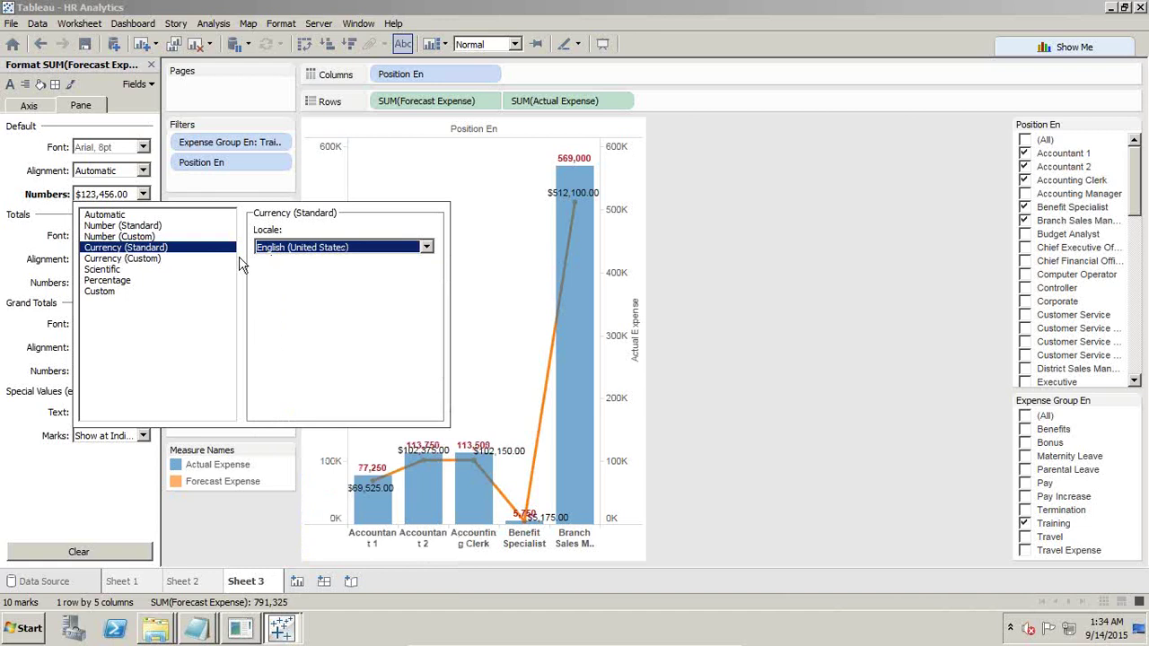
pyautogui.click(132, 98)
pyautogui.click(137, 84)
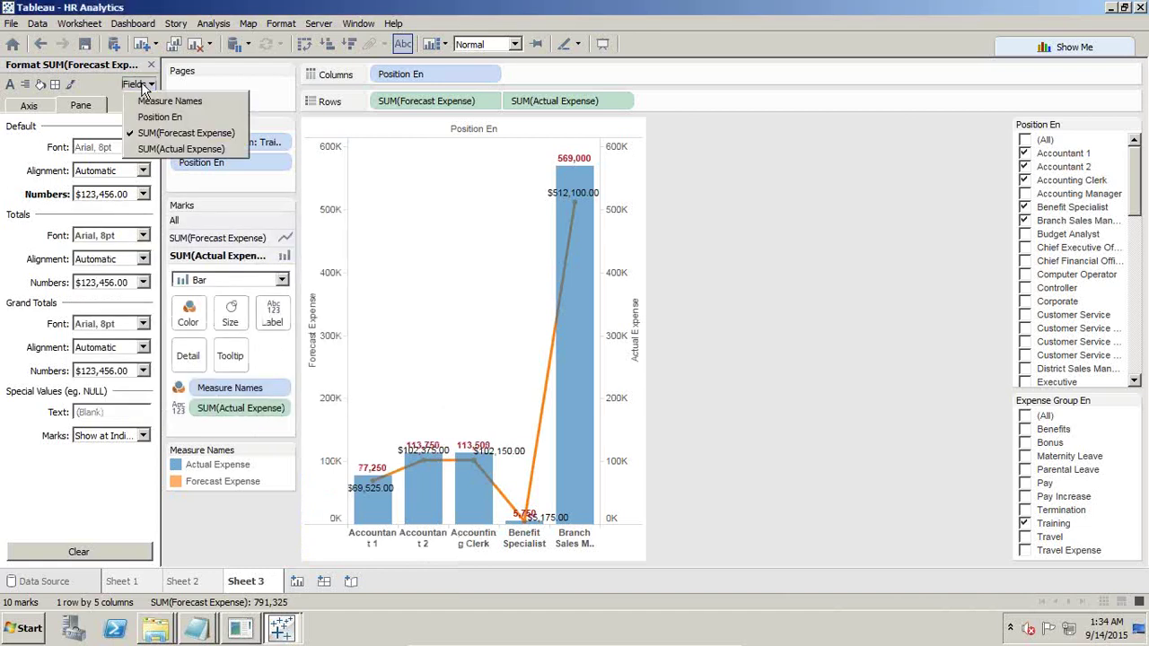
# - Set SUM(Actual Expense) to Number (Standard), after trying Custom with Thousands (K) units
pyautogui.click(158, 149)
pyautogui.click(134, 196)
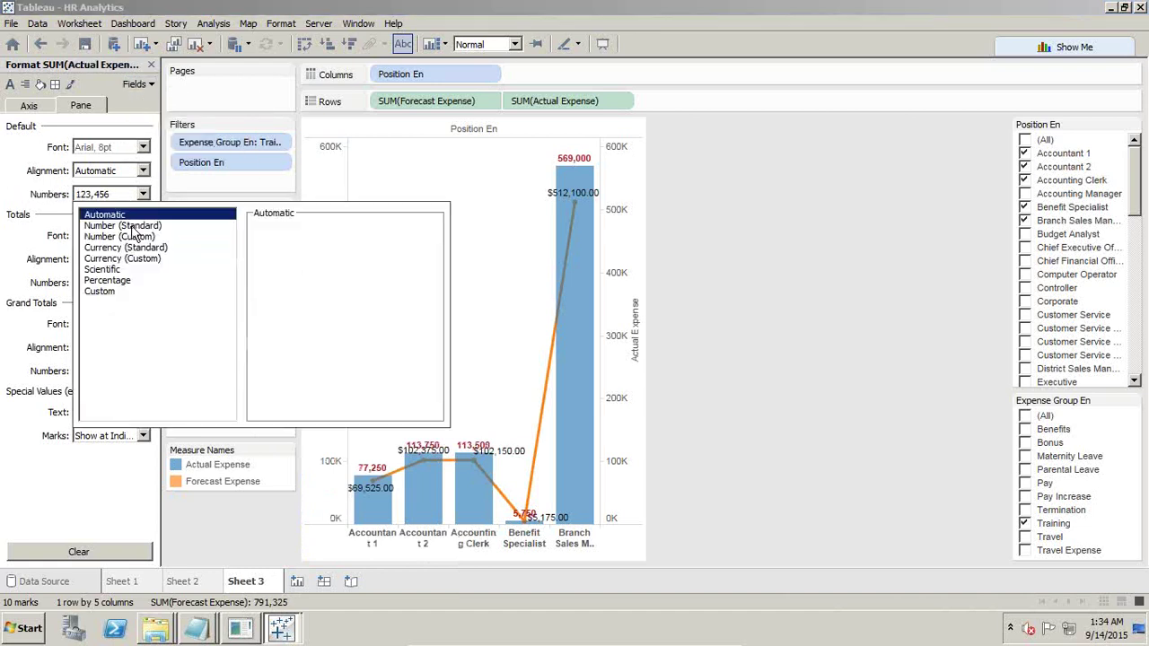
pyautogui.click(134, 226)
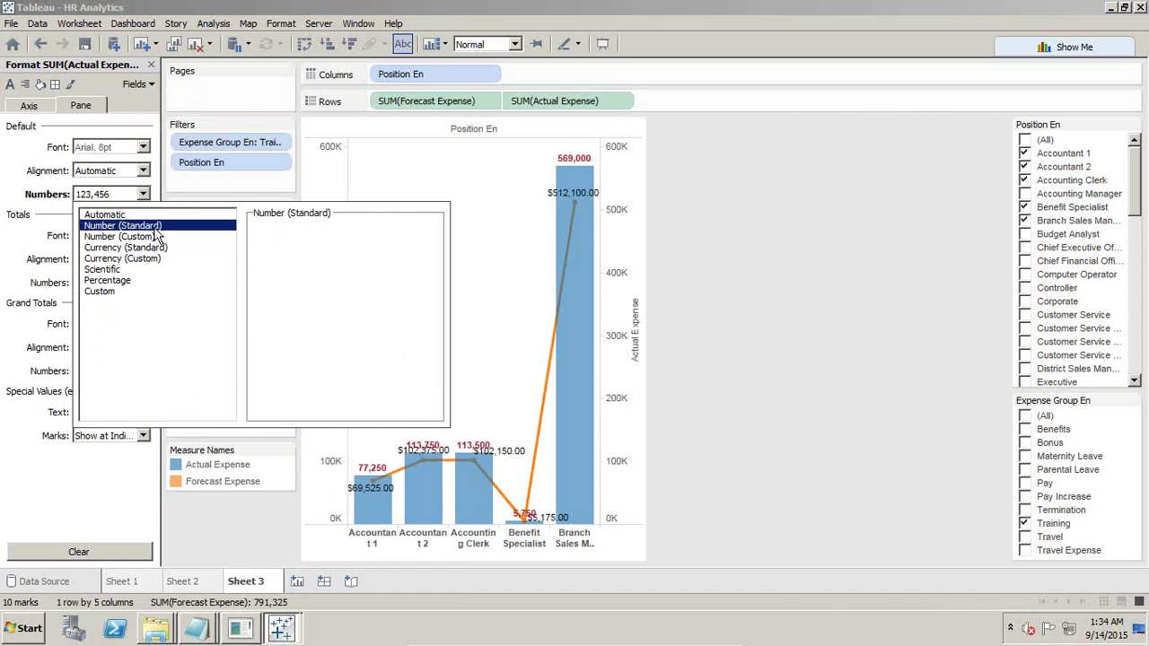
pyautogui.click(148, 237)
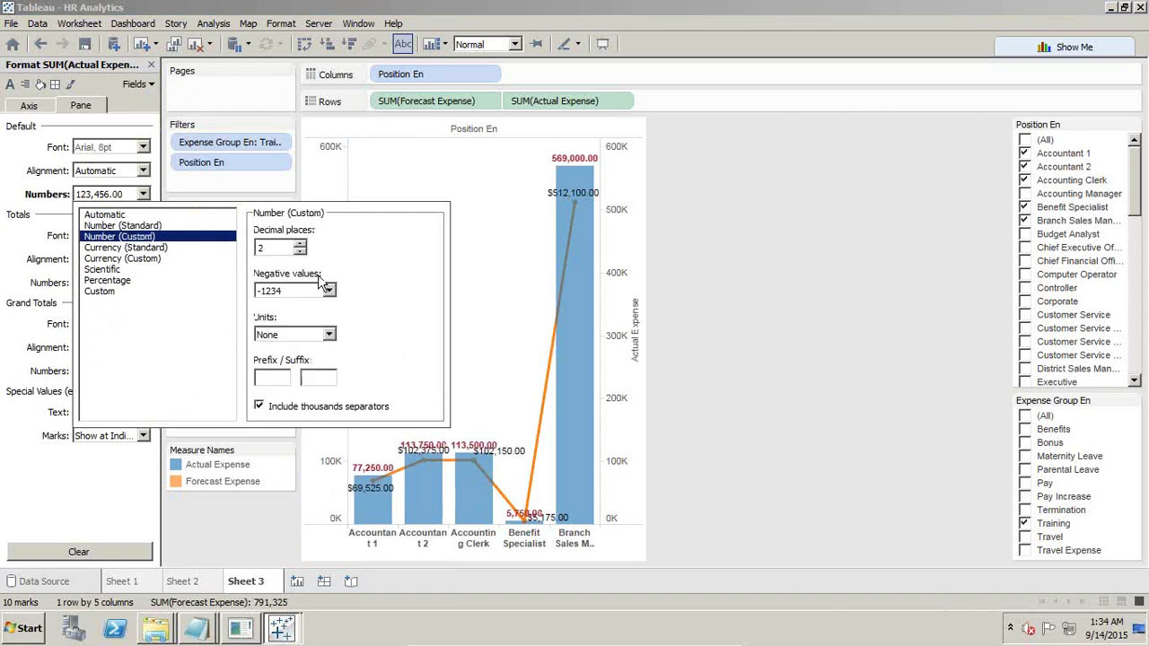
pyautogui.click(300, 335)
pyautogui.click(300, 335)
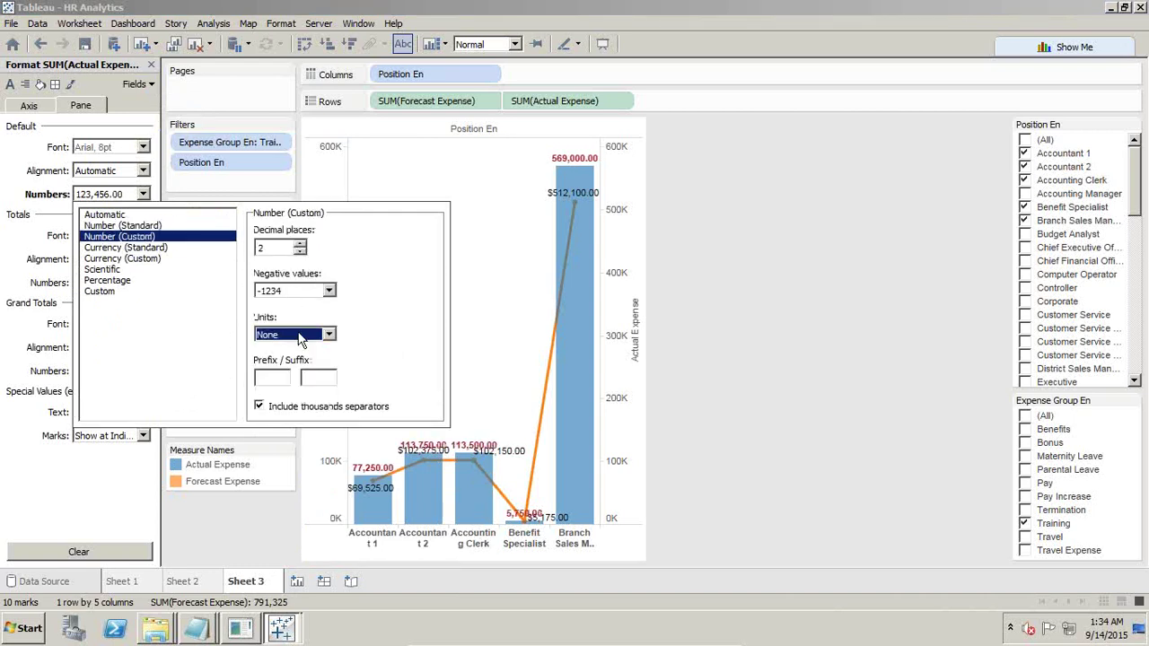
pyautogui.click(301, 336)
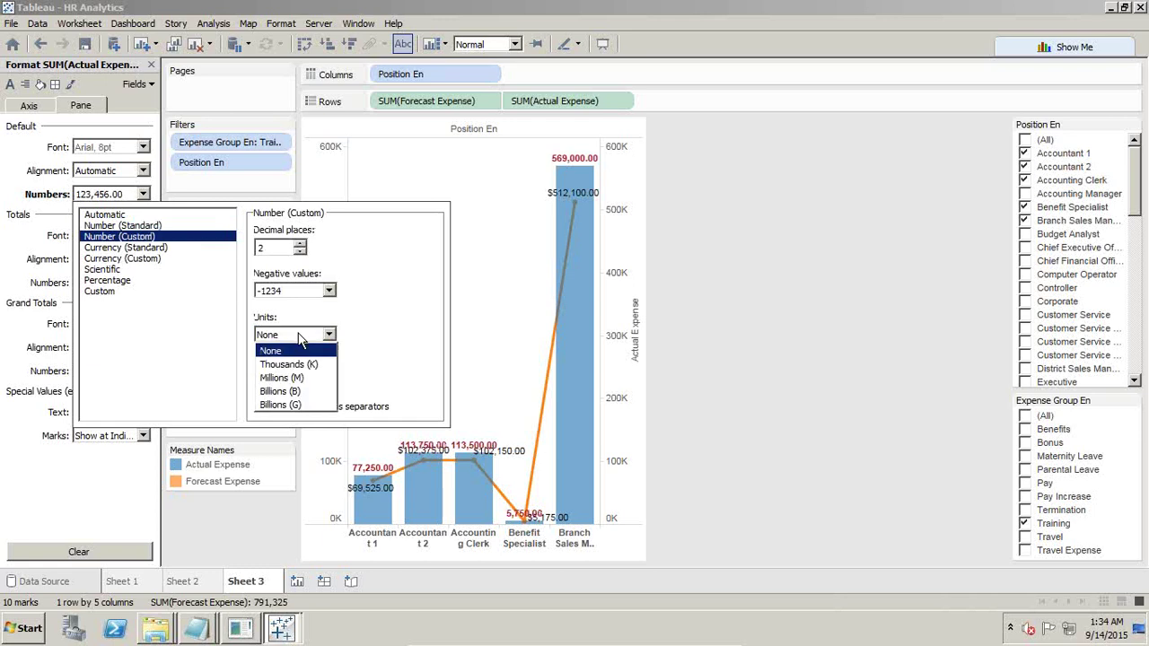
pyautogui.click(303, 364)
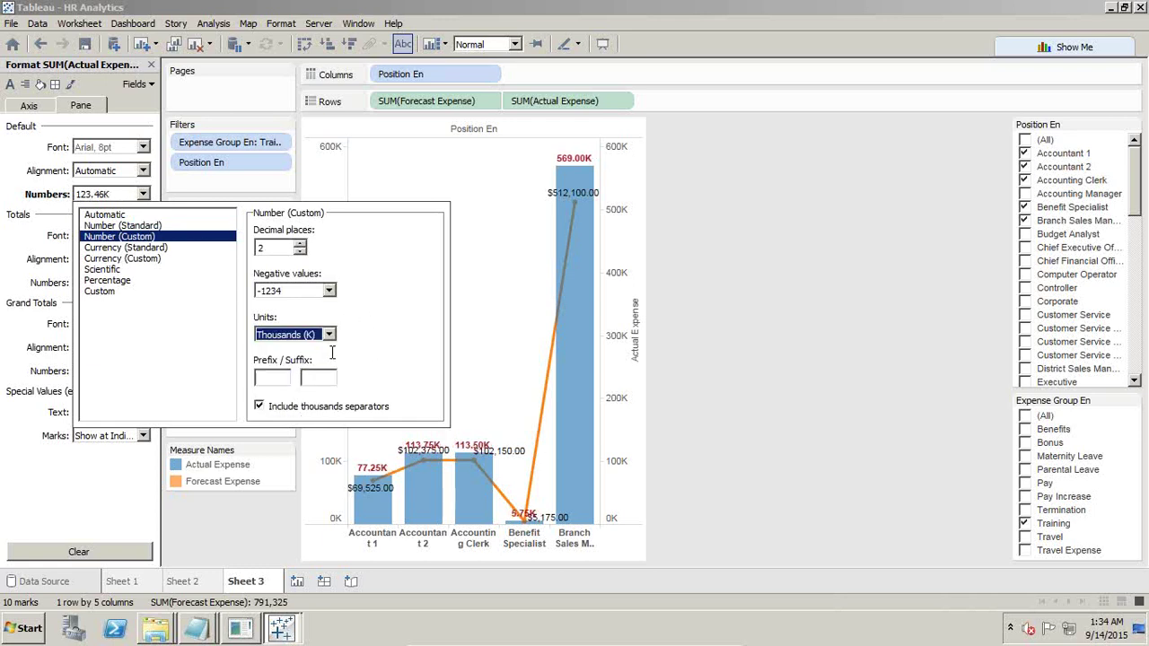
pyautogui.press('Tab')
pyautogui.click(162, 227)
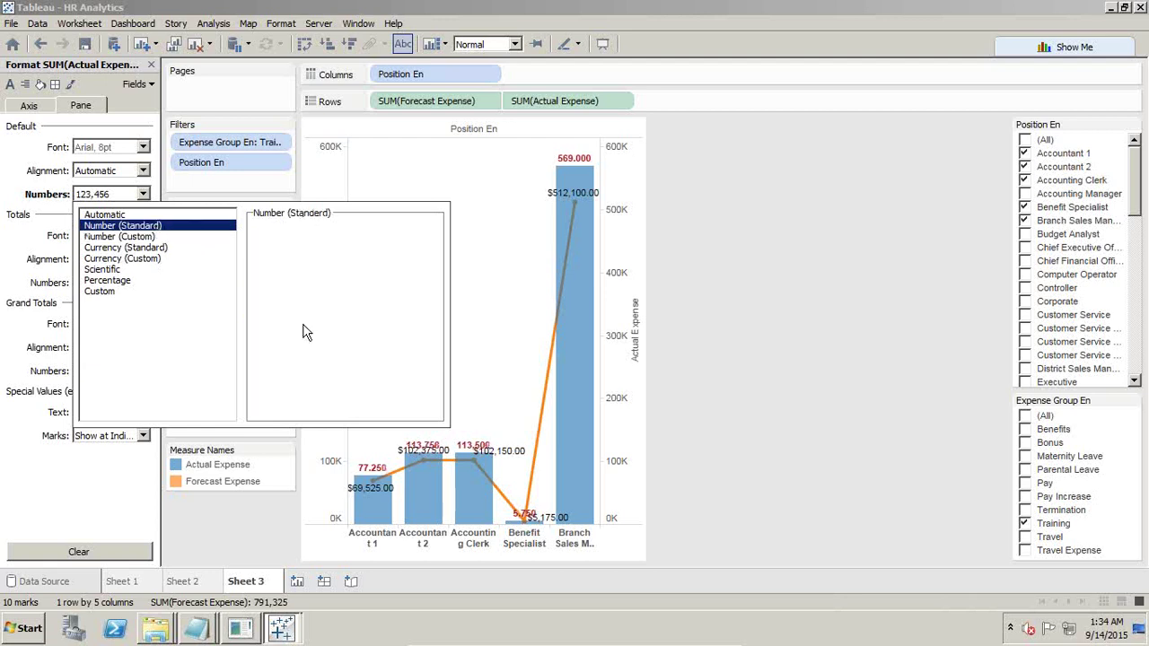
pyautogui.click(503, 331)
pyautogui.moveTo(553, 200)
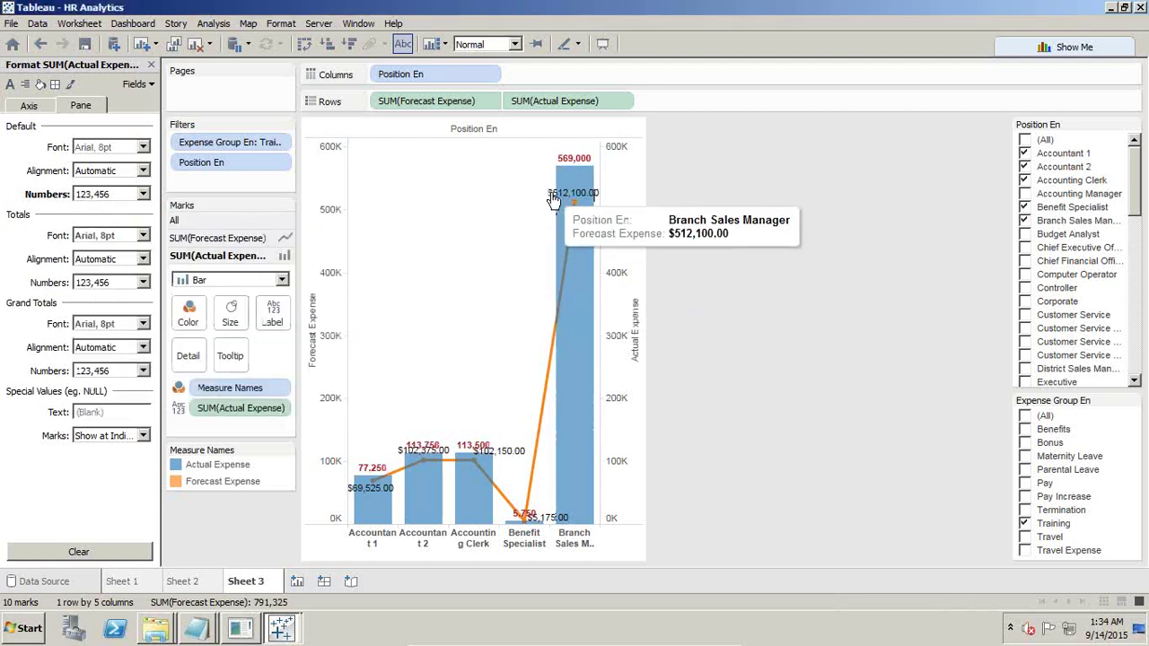
# - Raise the $102,150.00 and $102,375.00 forecast labels above the bars, then deselect the marks
pyautogui.click(508, 451)
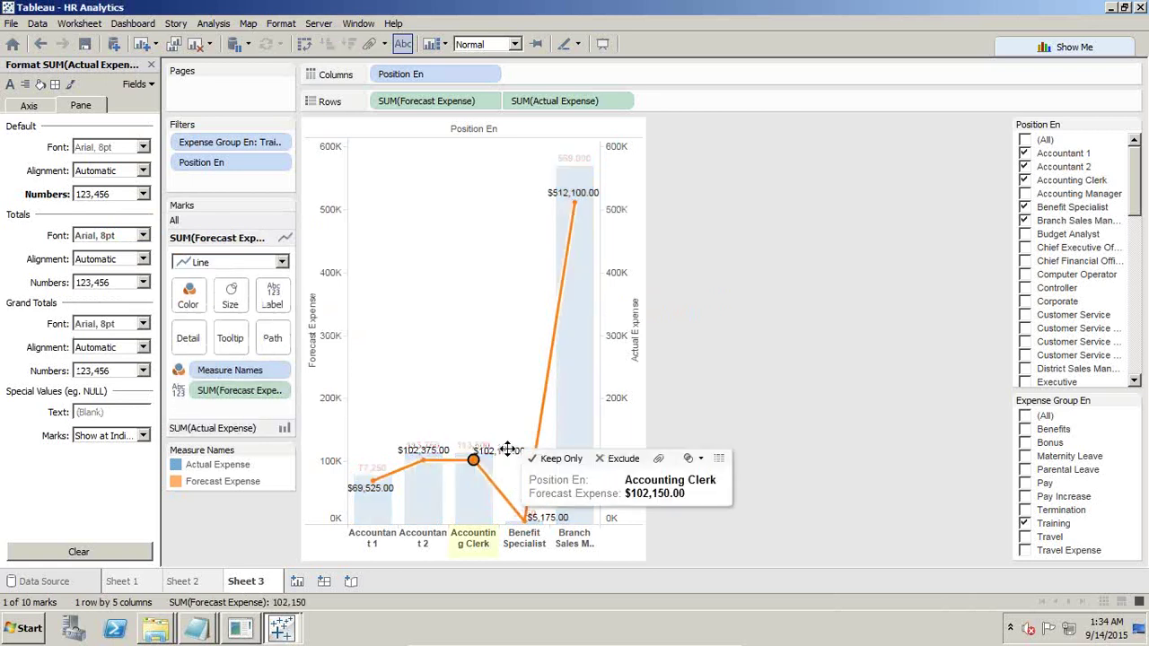
pyautogui.moveTo(501, 426); pyautogui.dragTo(494, 422)
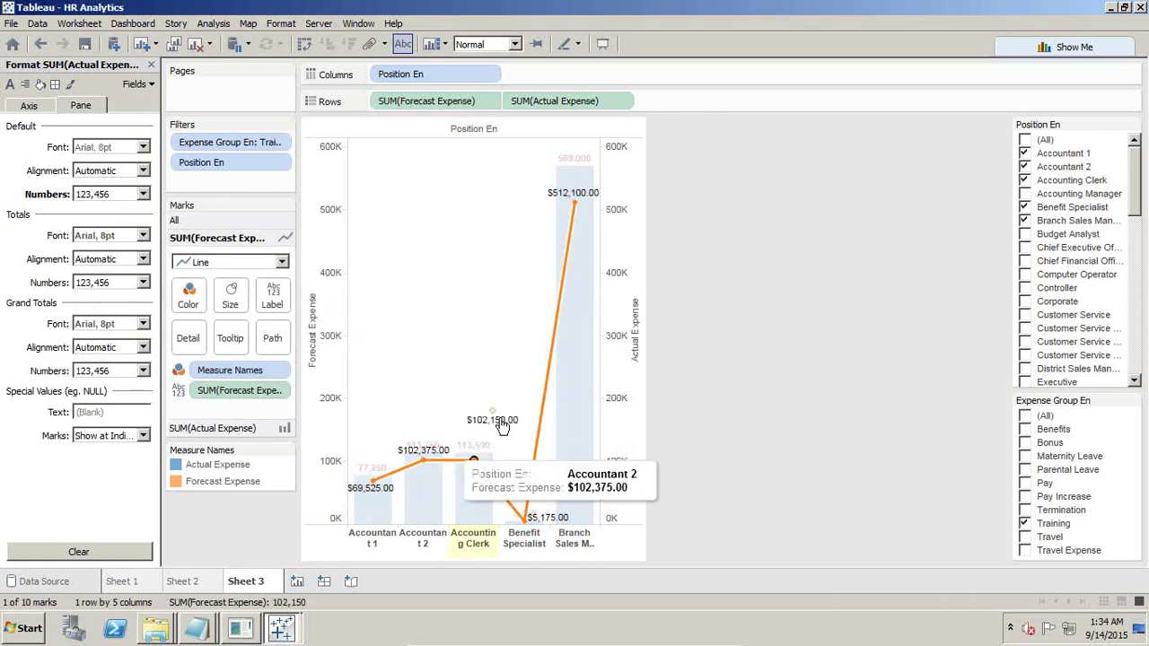
pyautogui.click(405, 451)
pyautogui.moveTo(405, 451); pyautogui.dragTo(398, 411)
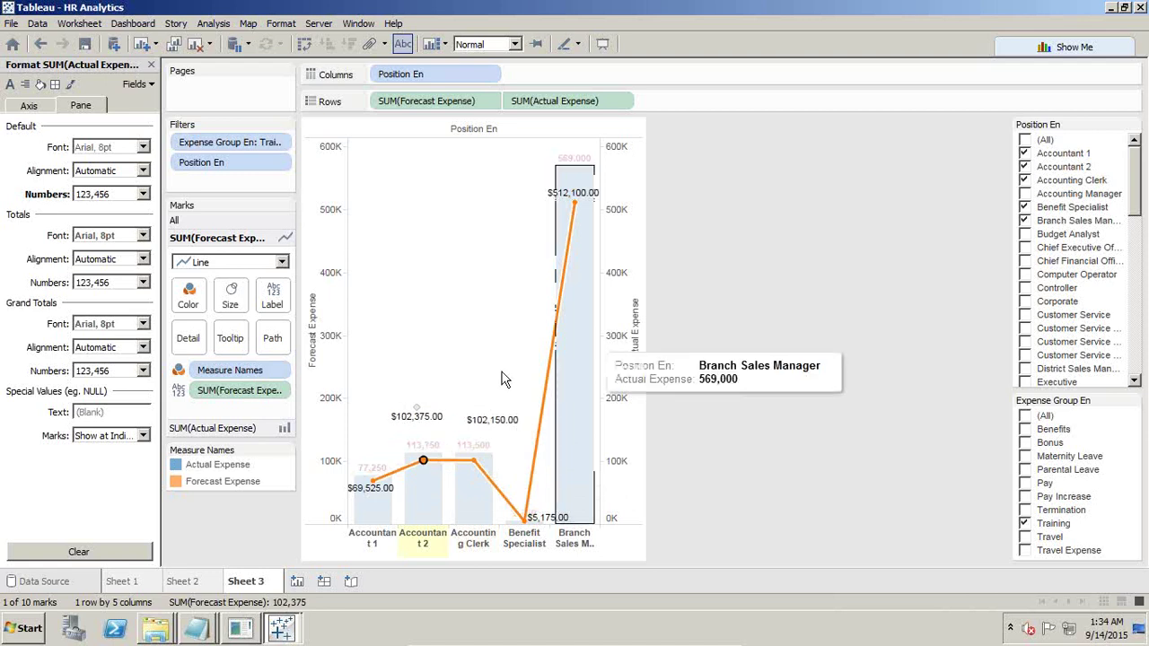
pyautogui.click(713, 313)
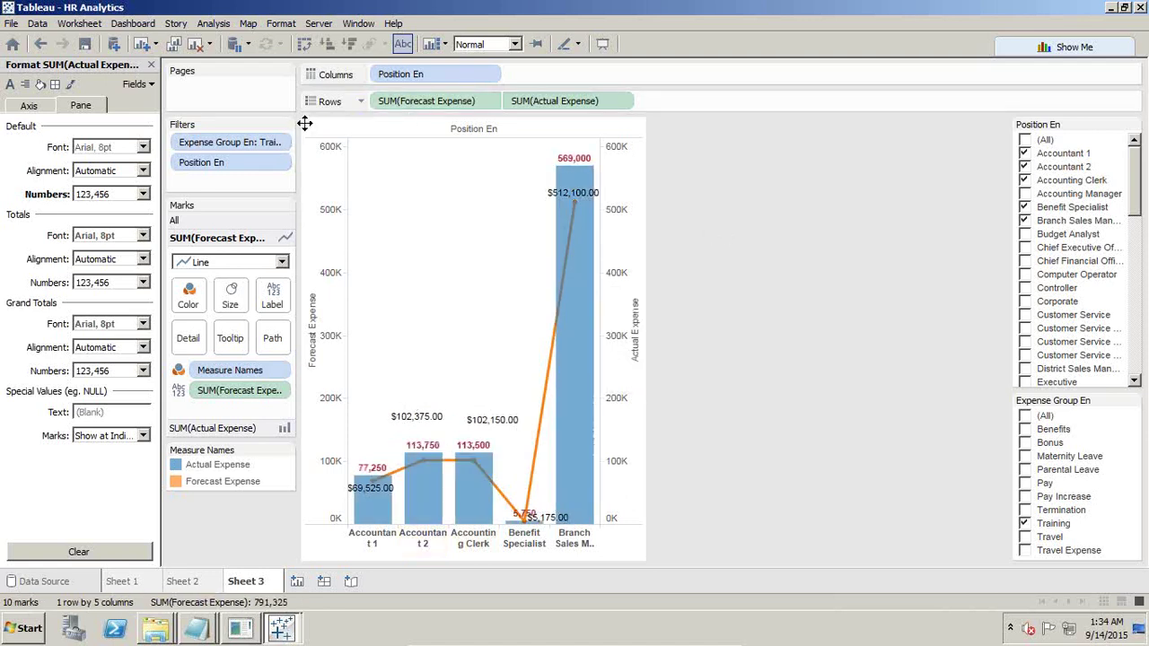
pyautogui.moveTo(427, 331)
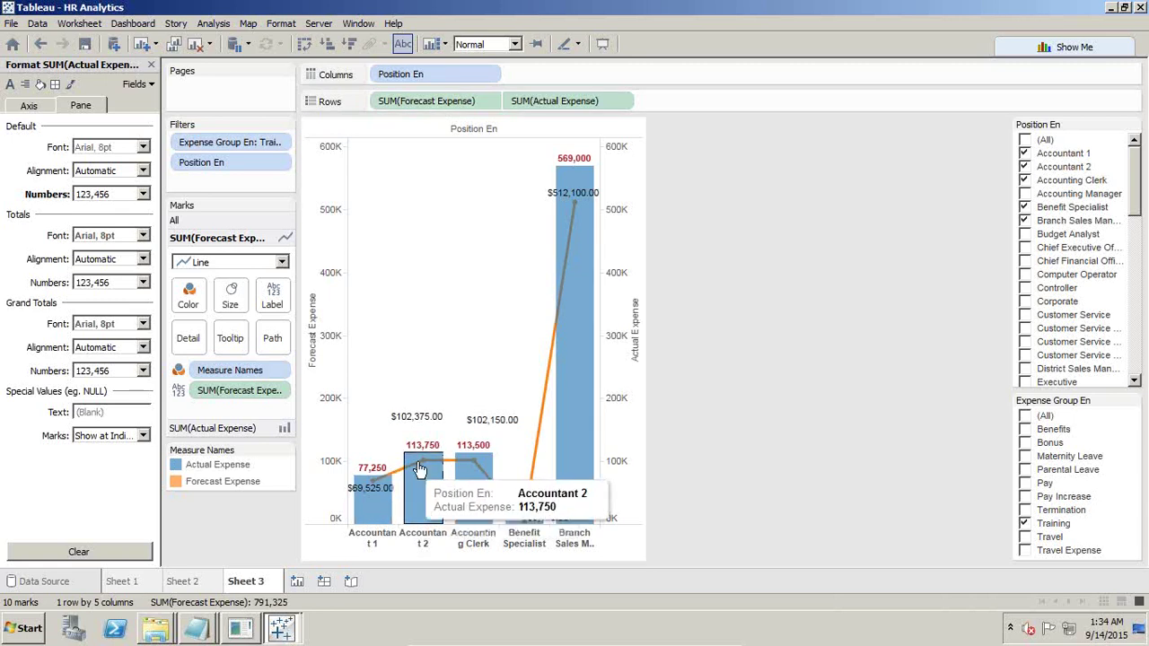
pyautogui.moveTo(577, 229)
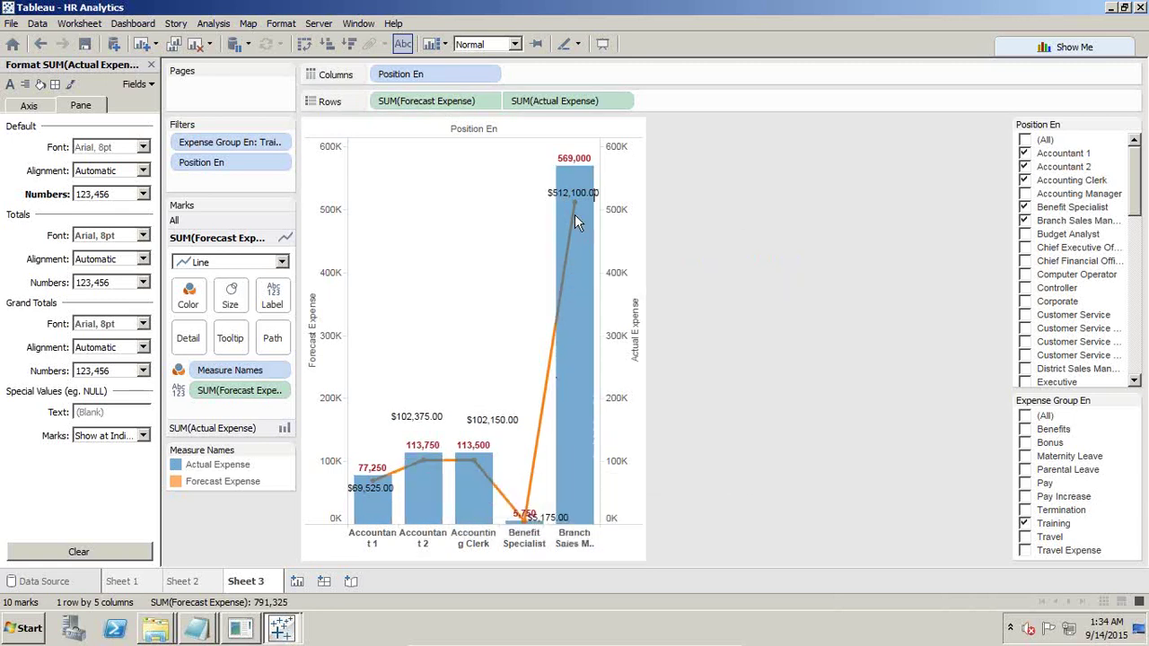